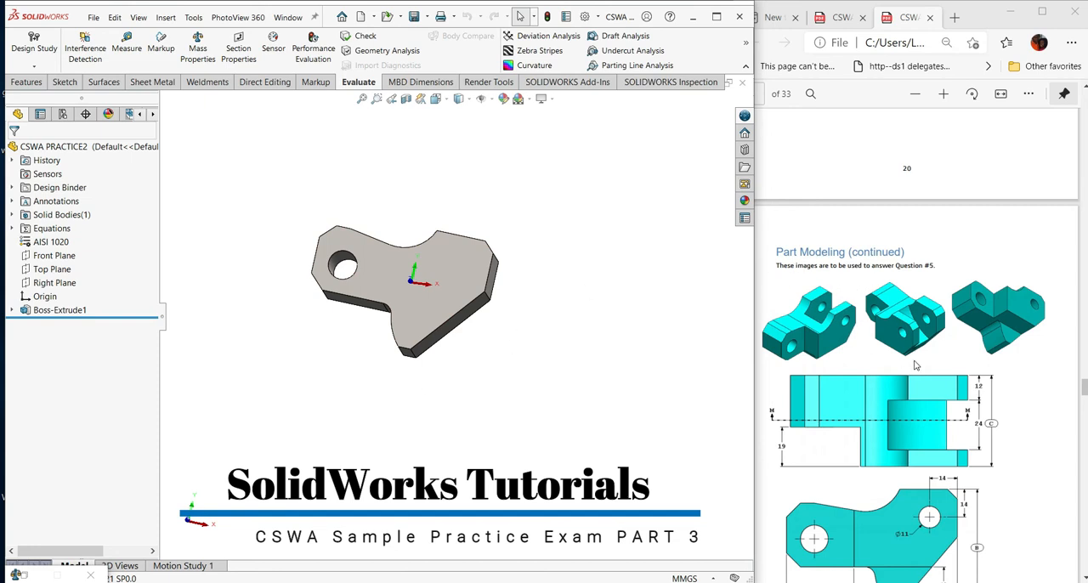
- Start a sketch on the plate's front face and convert its outer edges into sketch entities
scroll(916, 365, down, 2)
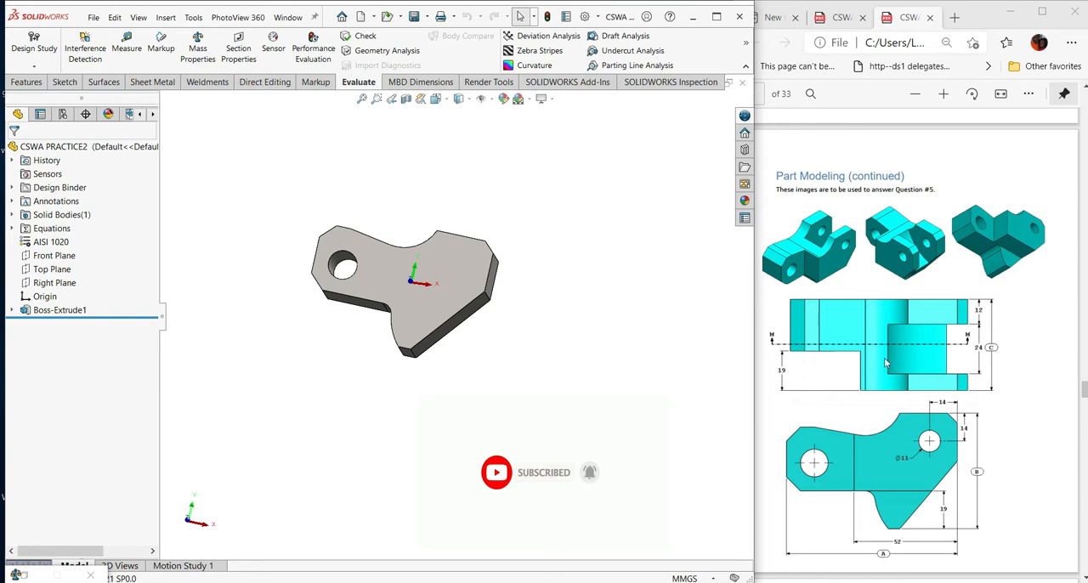
scroll(886, 363, down, 4)
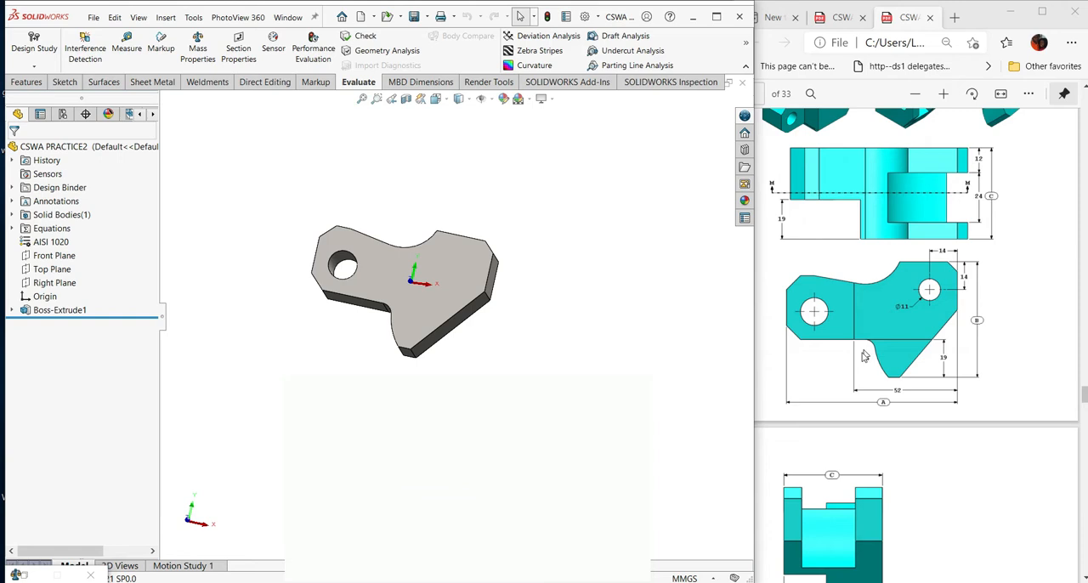
scroll(895, 338, up, 4)
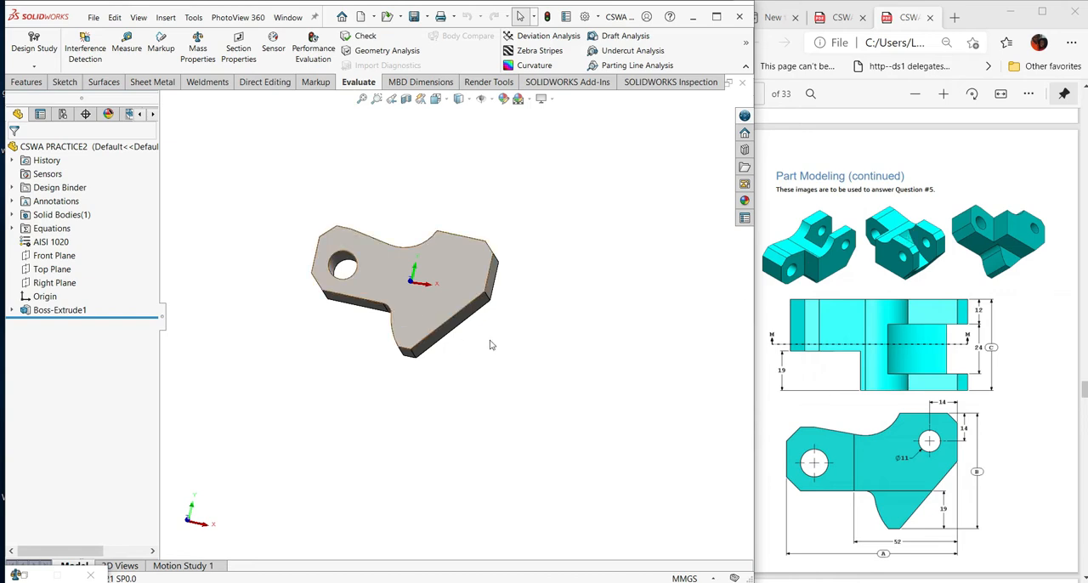
click(459, 270)
click(504, 237)
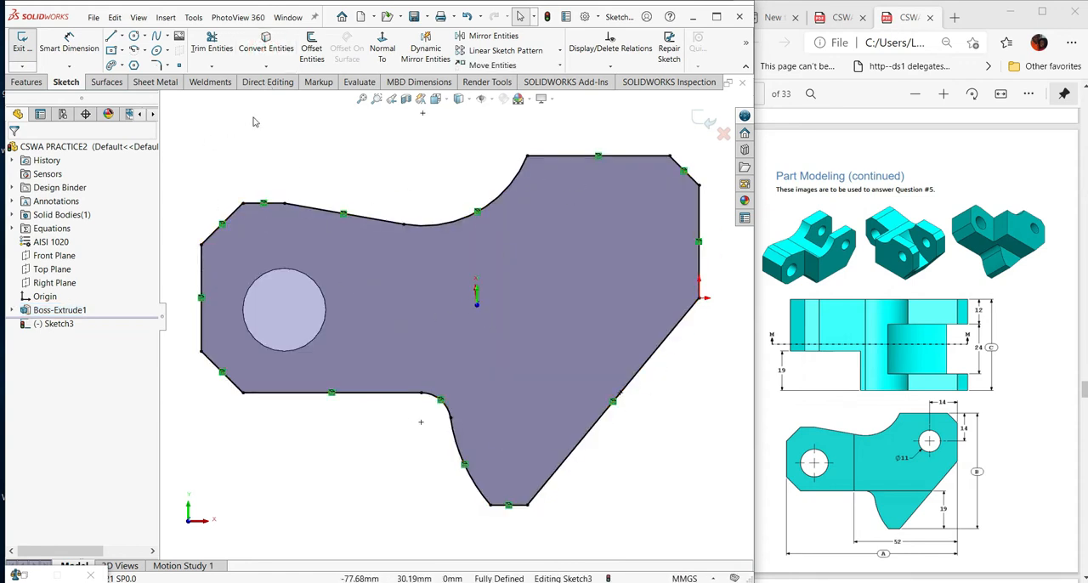
- Extend the arm's lower horizontal line across the plate to the slanted edge with Power trim
click(210, 68)
click(213, 81)
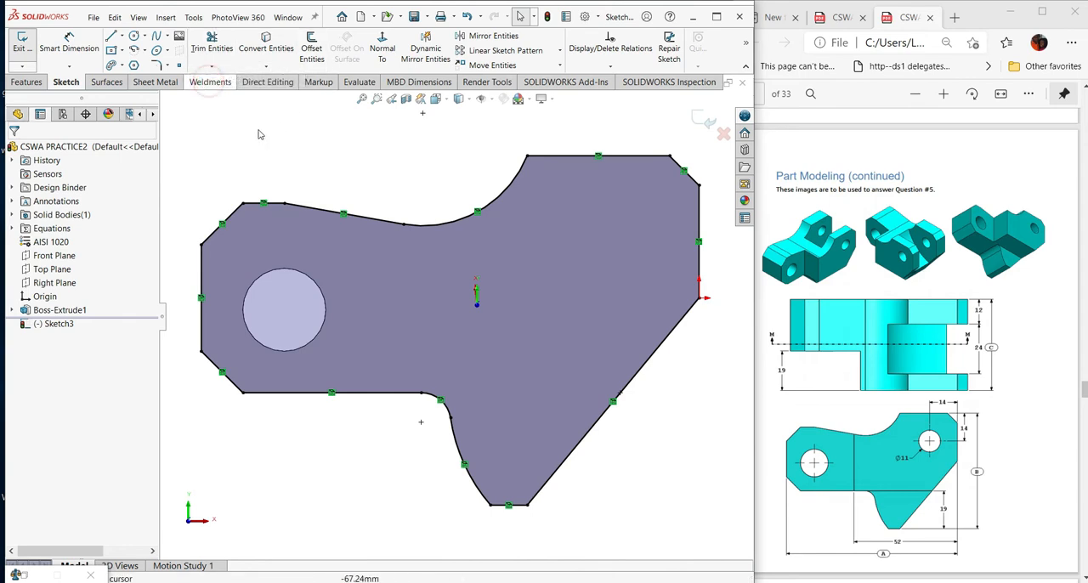
click(22, 279)
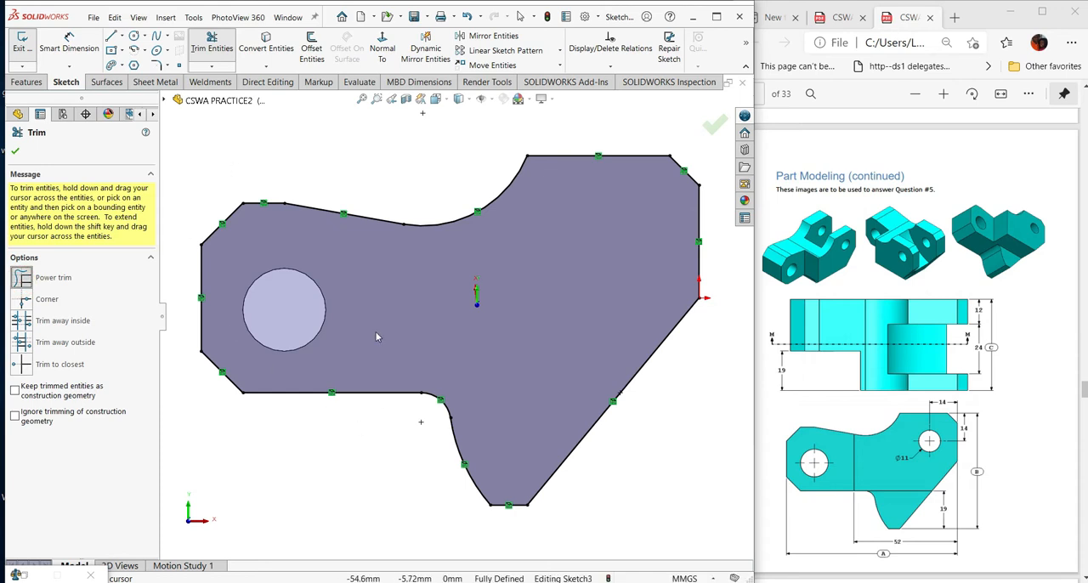
drag(391, 398, 541, 404)
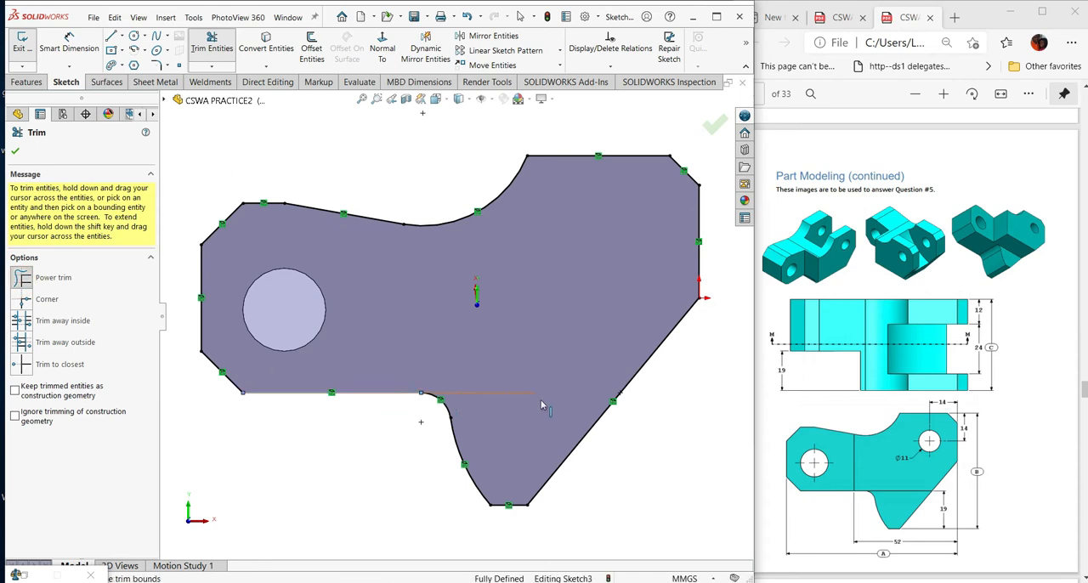
drag(615, 403, 624, 400)
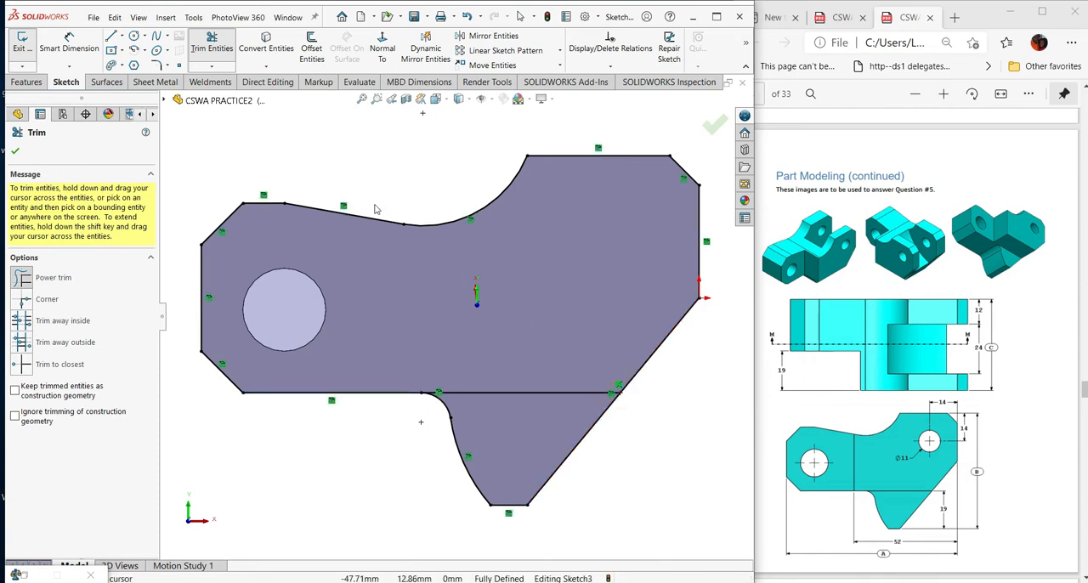
click(14, 152)
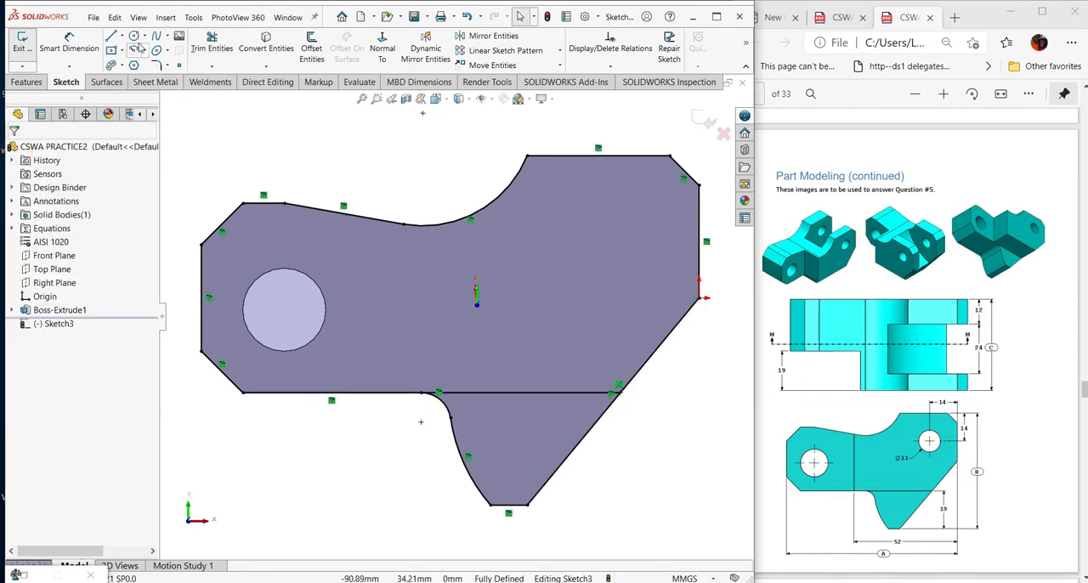
- Sketch a vertical line about 29 mm long across the arm, from its sloped upper edge to the lower horizontal line
click(111, 37)
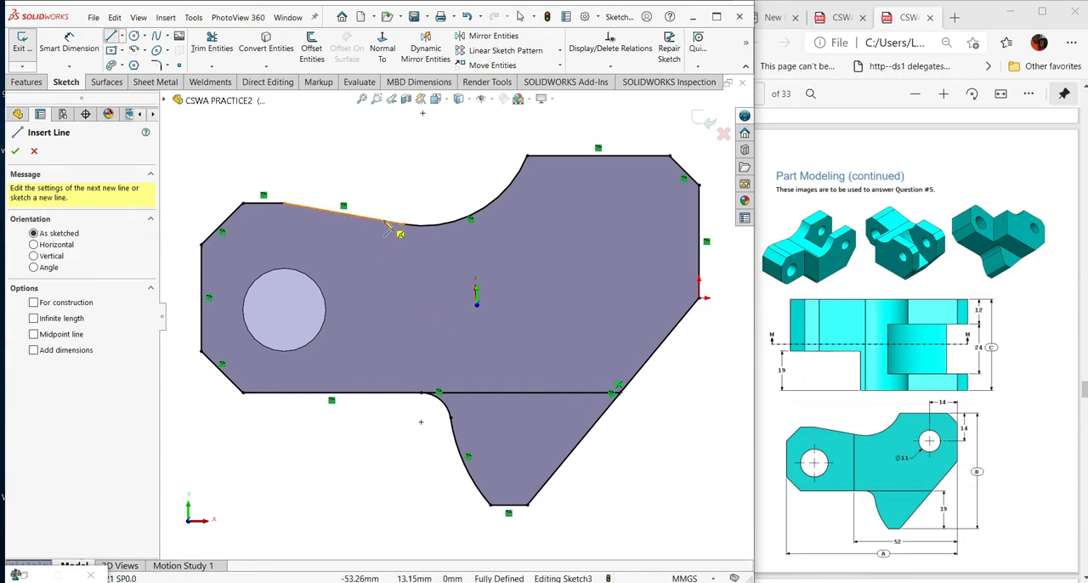
click(384, 224)
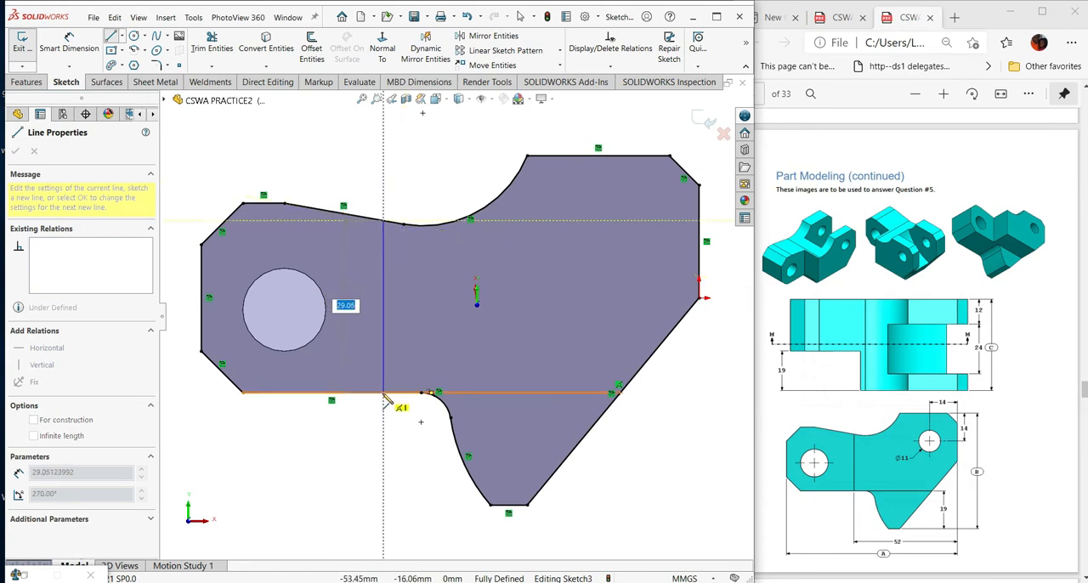
click(384, 395)
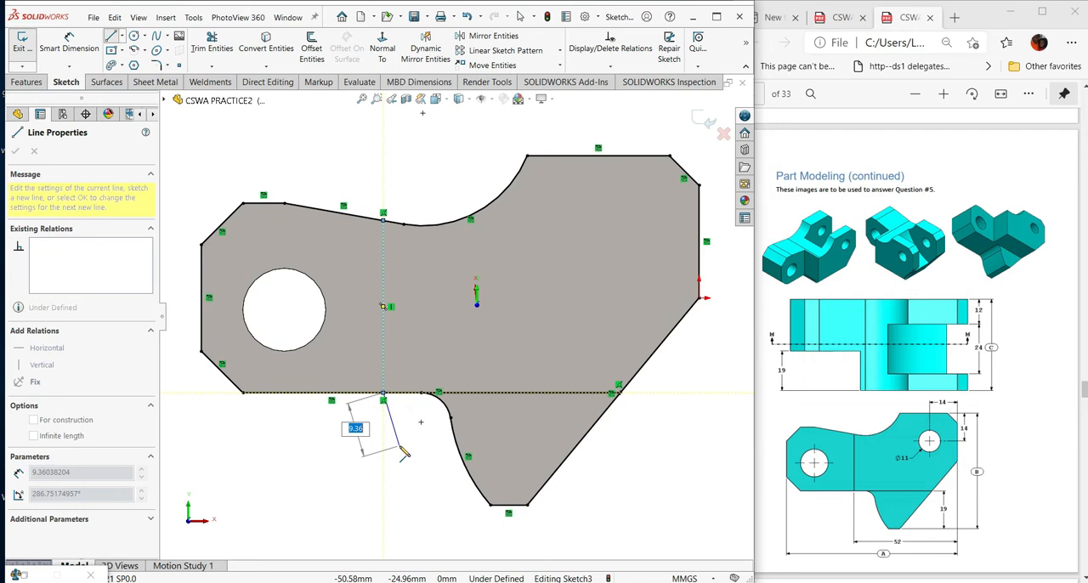
key(Escape)
click(393, 466)
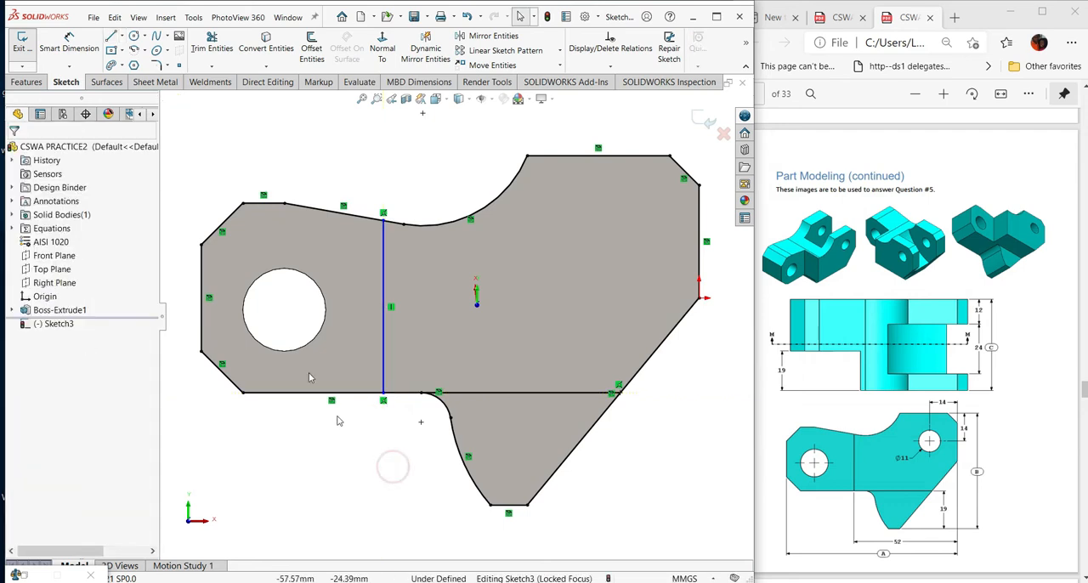
- Dimension the vertical line 52 mm from the plate's far vertical edge
click(73, 49)
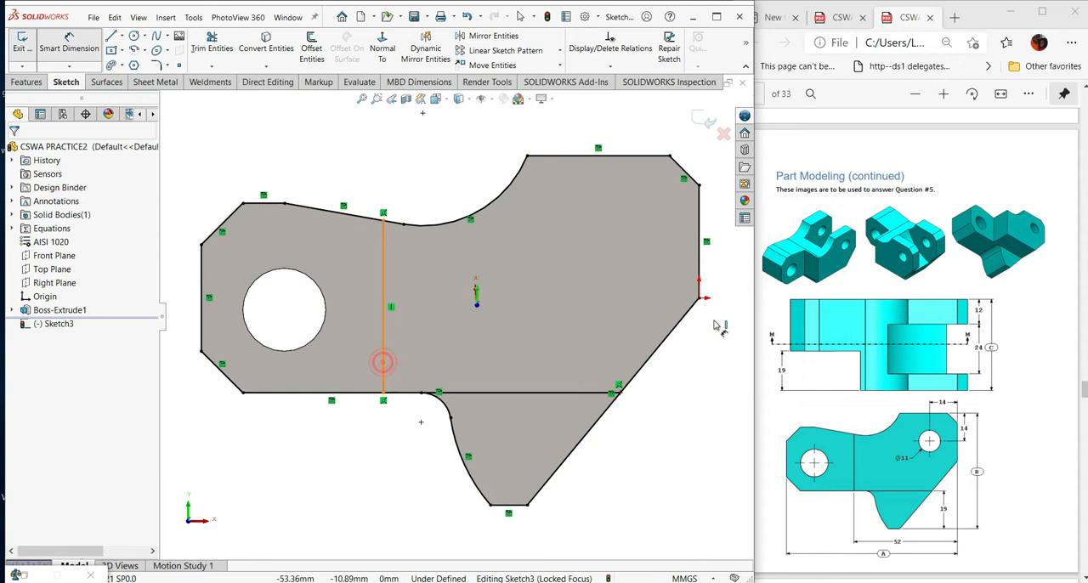
click(699, 260)
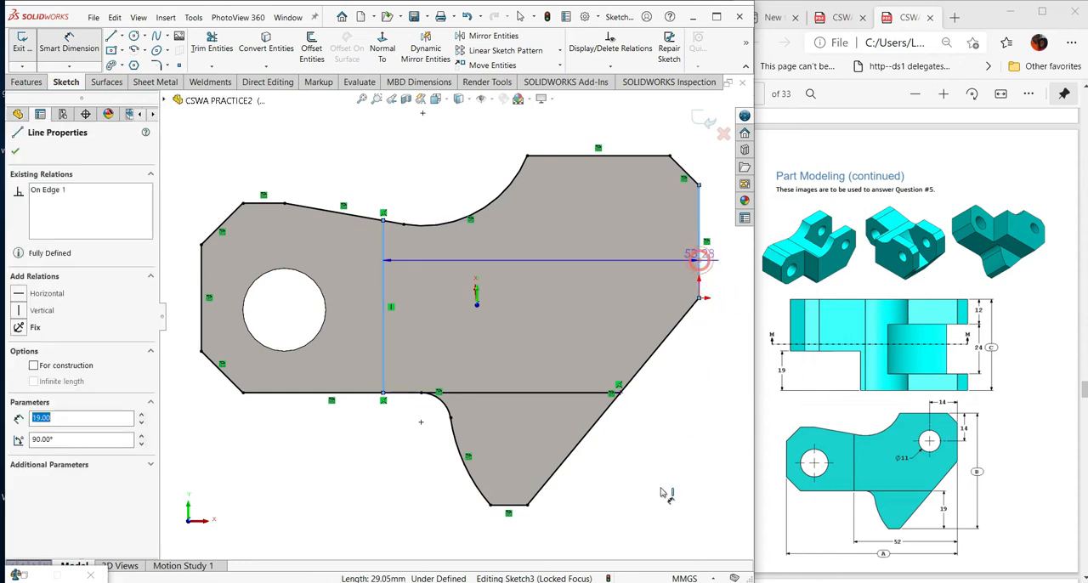
click(600, 525)
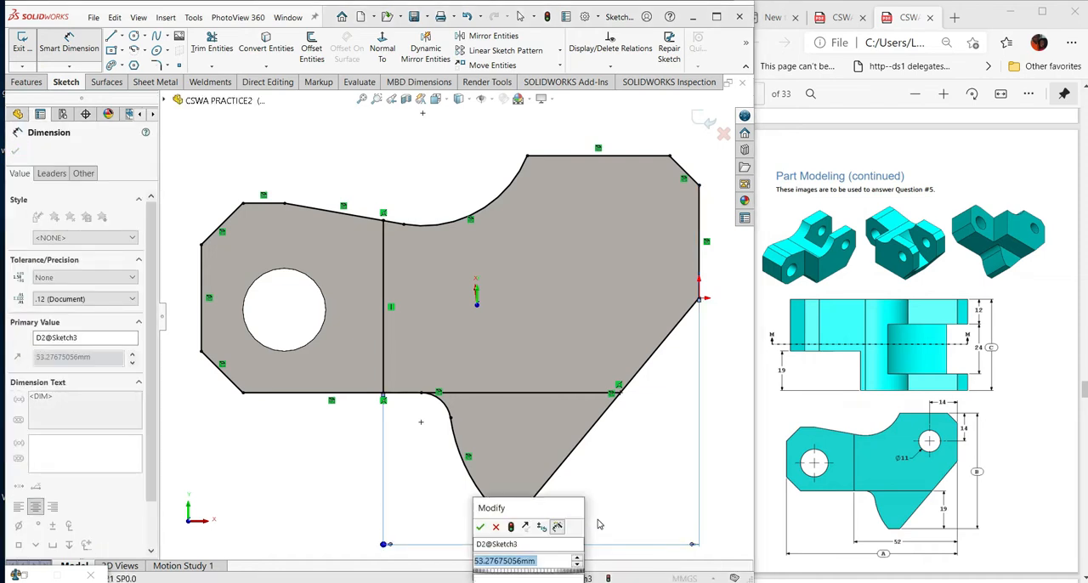
text(52)
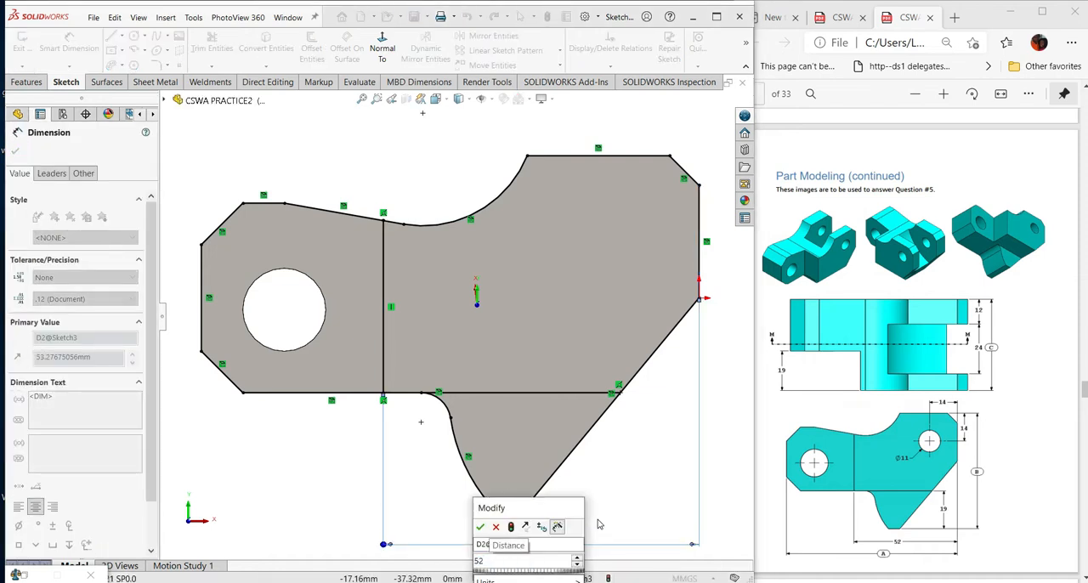
key(Return)
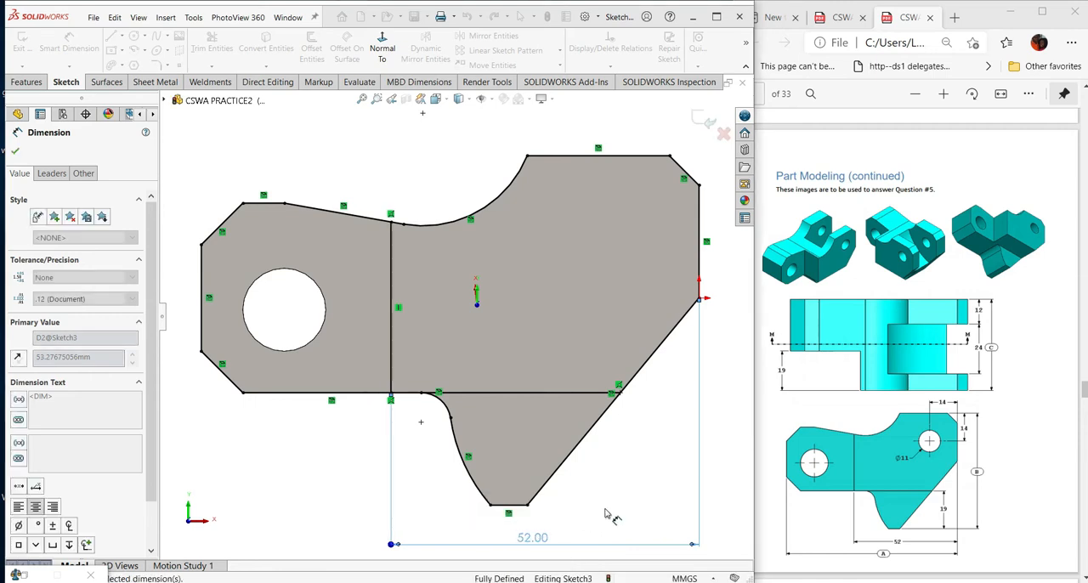
- Try to dimension the vertical distance from the extended line's slanted-edge end to the lower tab's bottom edge
scroll(621, 493, down, 1)
scroll(621, 492, up, 3)
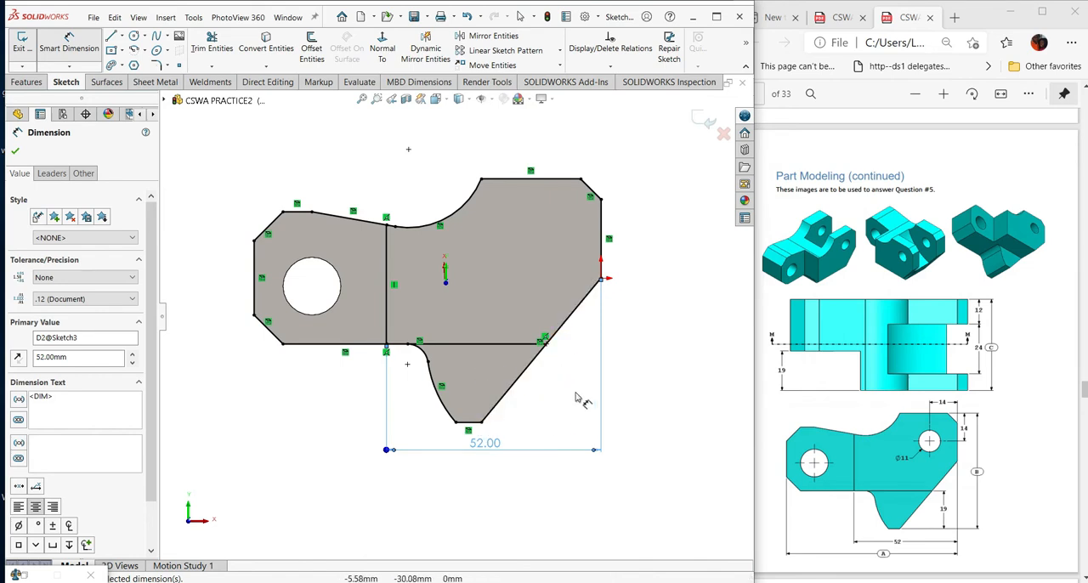
click(545, 340)
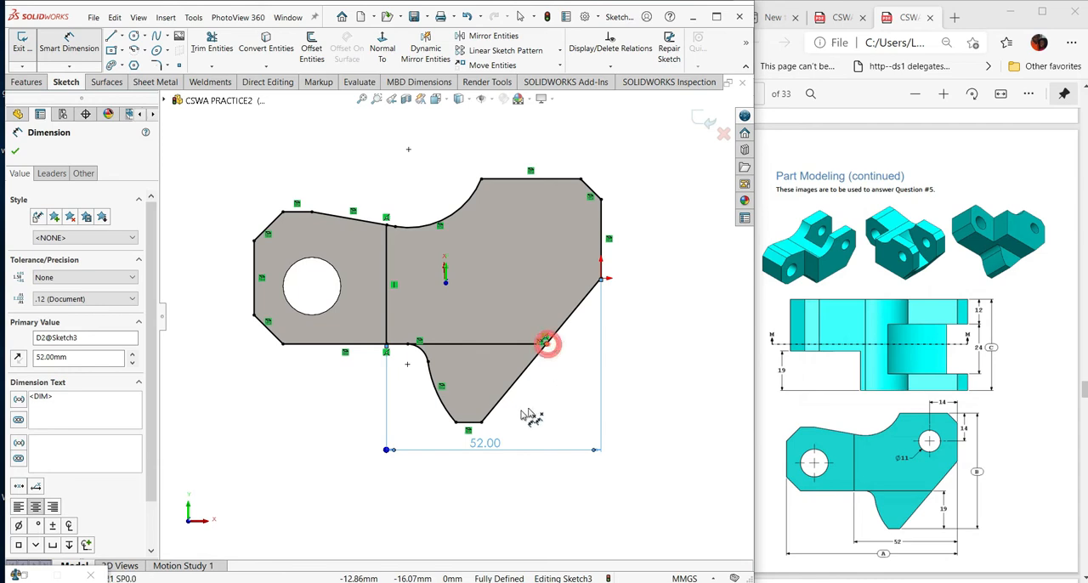
click(468, 425)
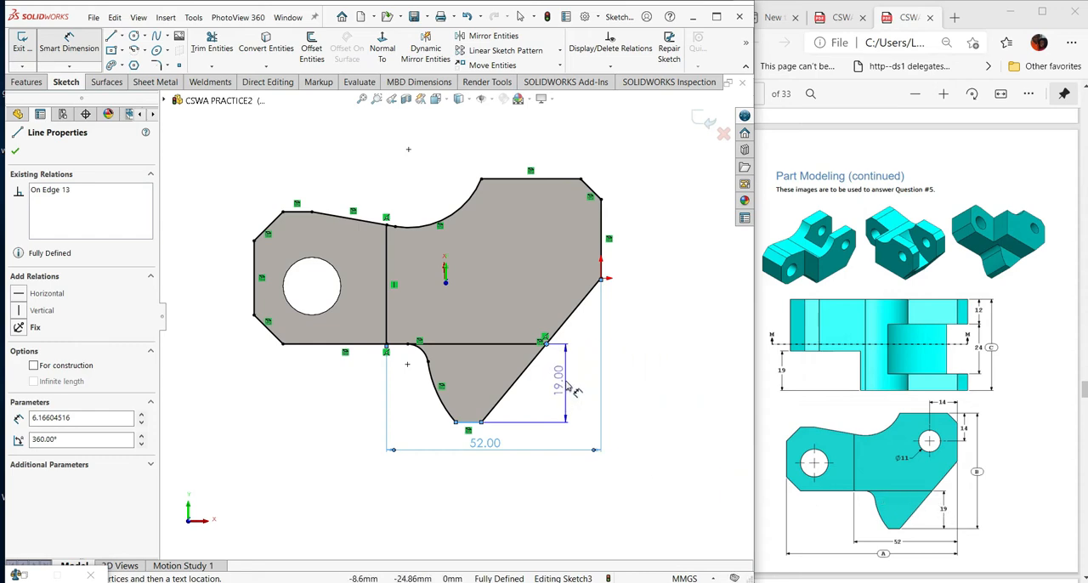
click(571, 391)
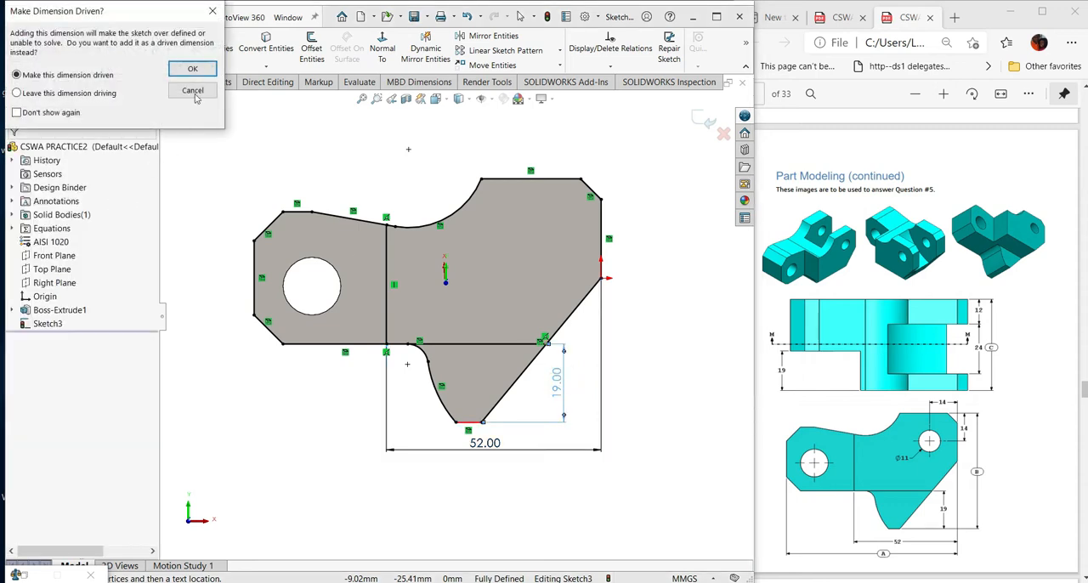
click(194, 92)
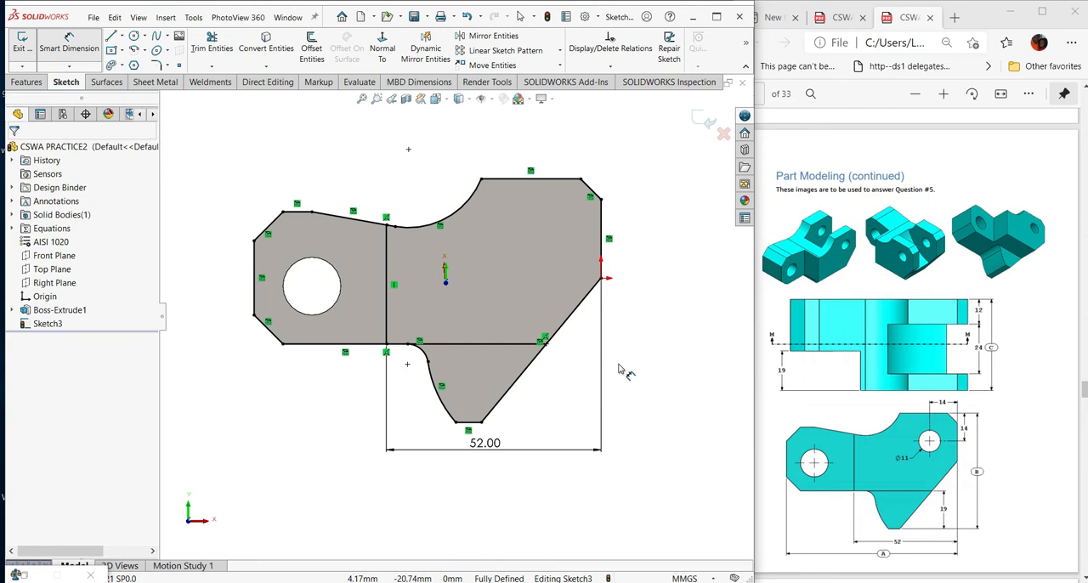
key(Escape)
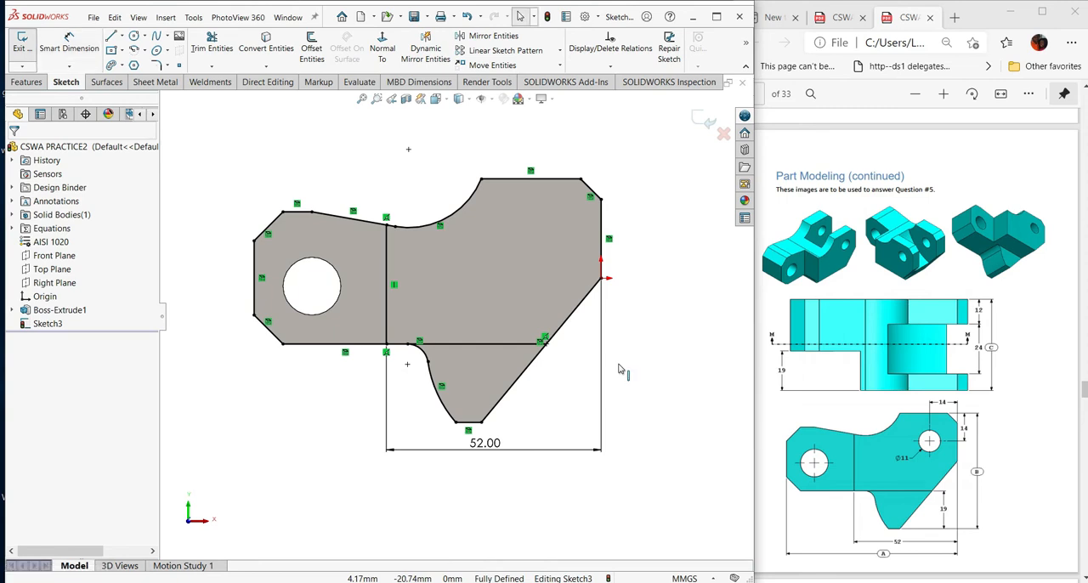
- Power trim the outline around the plate's large upper region and the short segments beside the vertical line, leaving the arm and lower tab as closed profiles
click(212, 42)
click(27, 285)
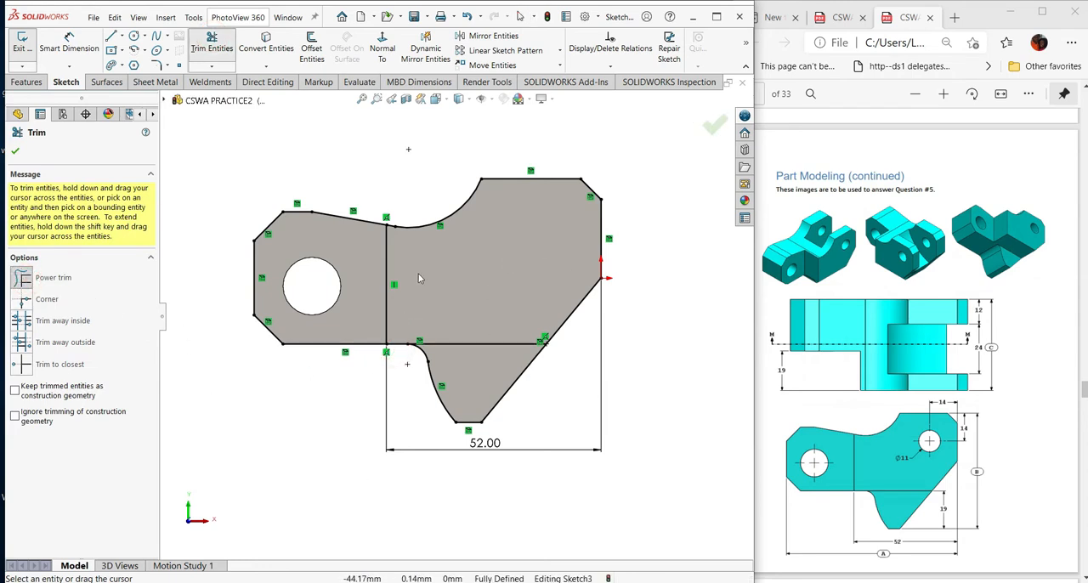
drag(399, 353, 402, 311)
drag(417, 240, 416, 203)
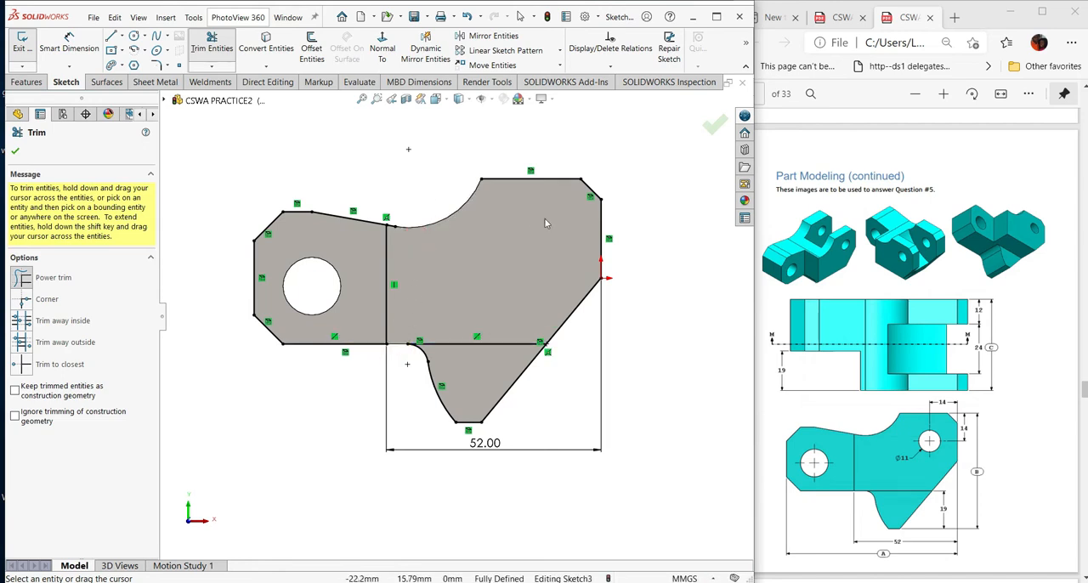
drag(540, 182, 553, 167)
drag(575, 205, 647, 251)
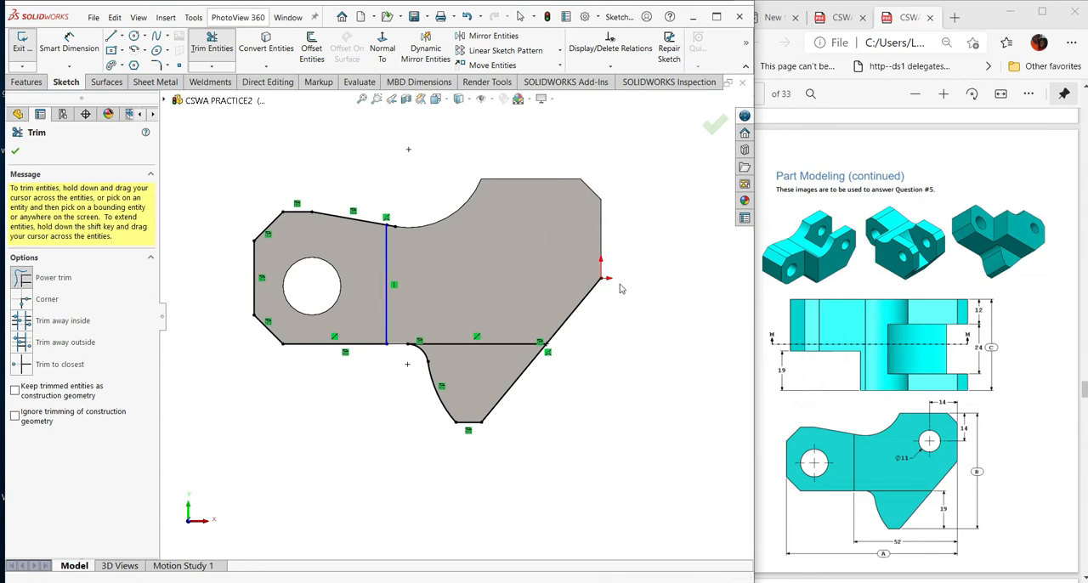
drag(551, 308, 619, 339)
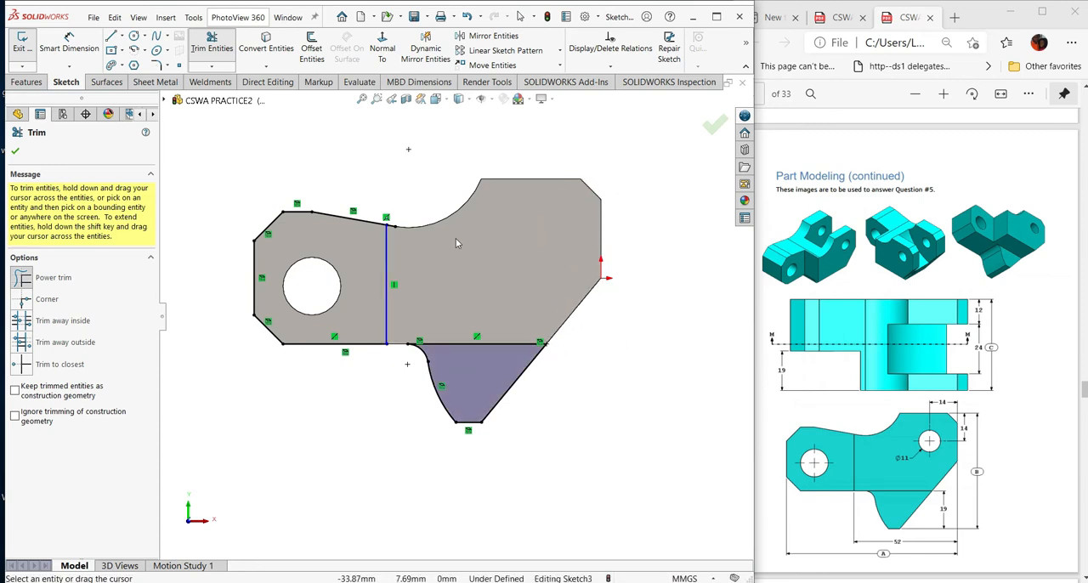
drag(404, 239, 381, 204)
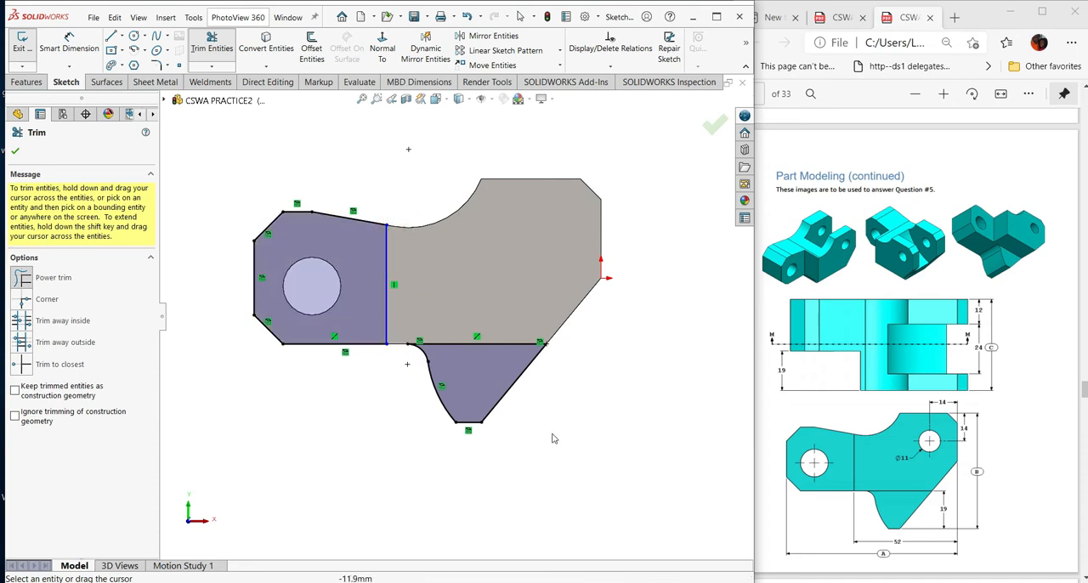
click(16, 151)
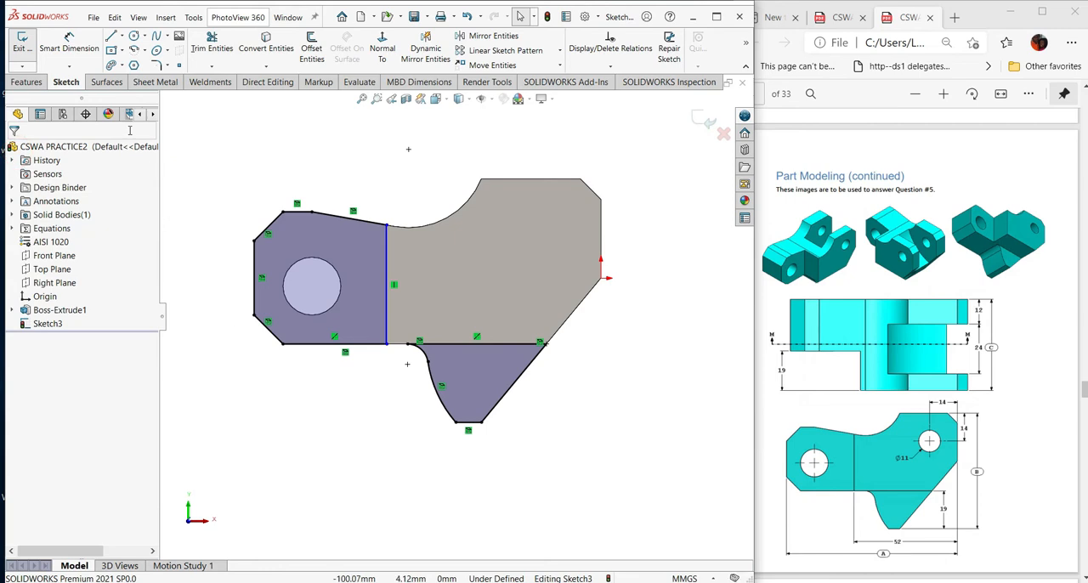
- Add a 52 mm dimension between the vertical dividing line and the plate's far vertical edge
click(69, 40)
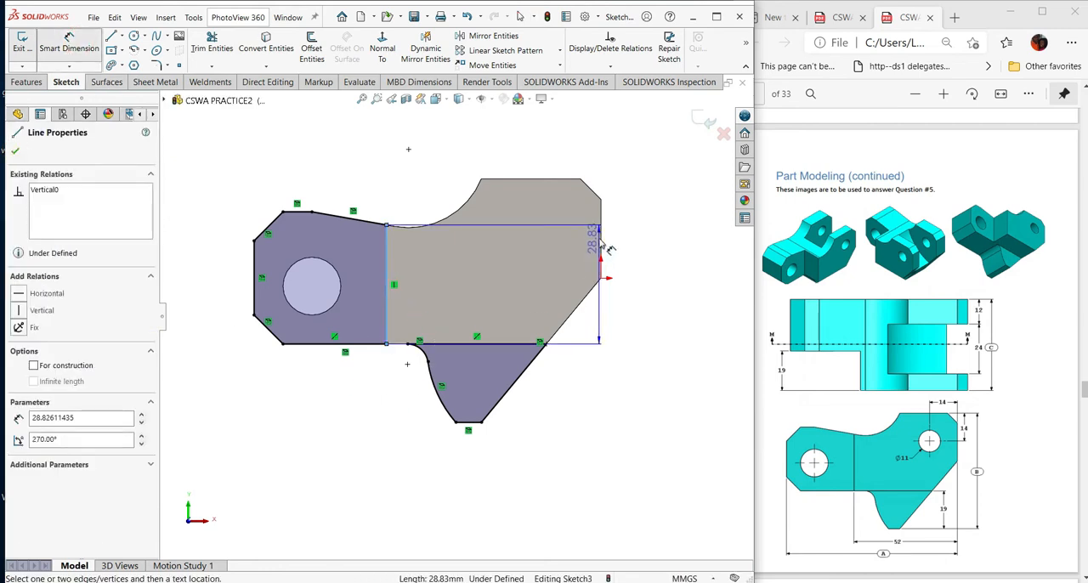
click(602, 246)
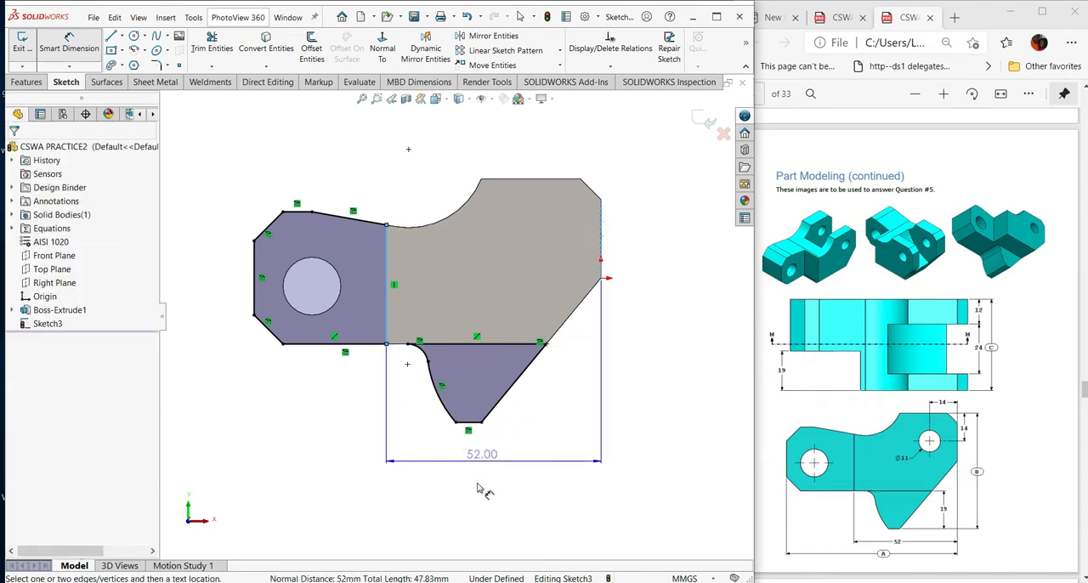
click(520, 501)
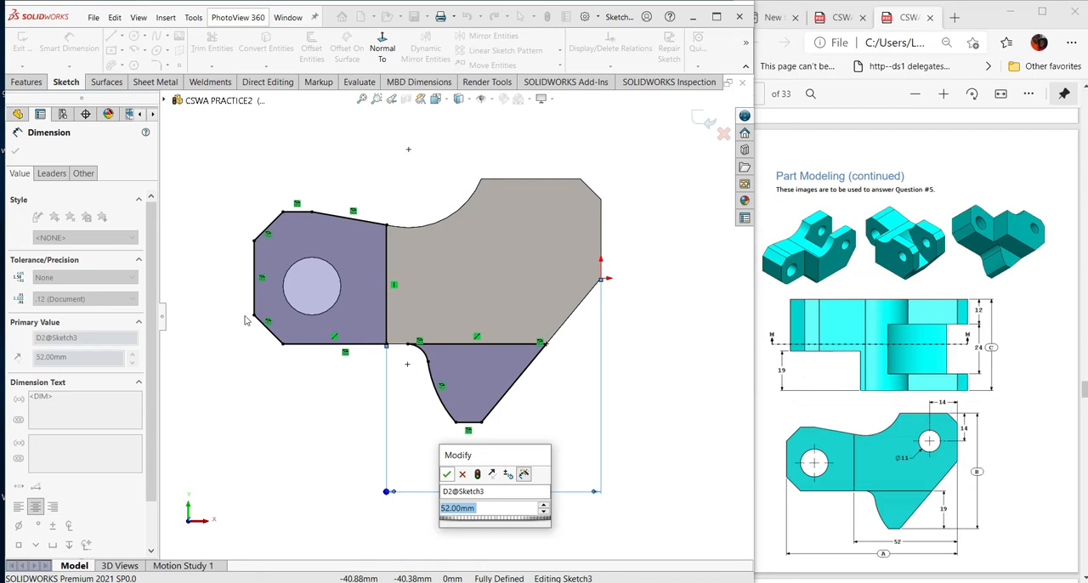
key(Return)
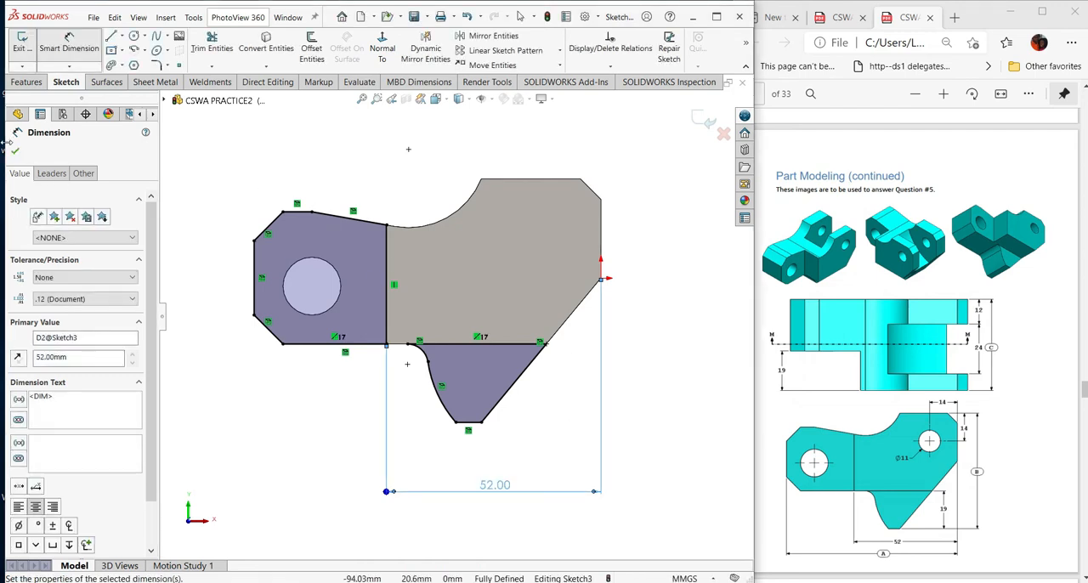
click(16, 151)
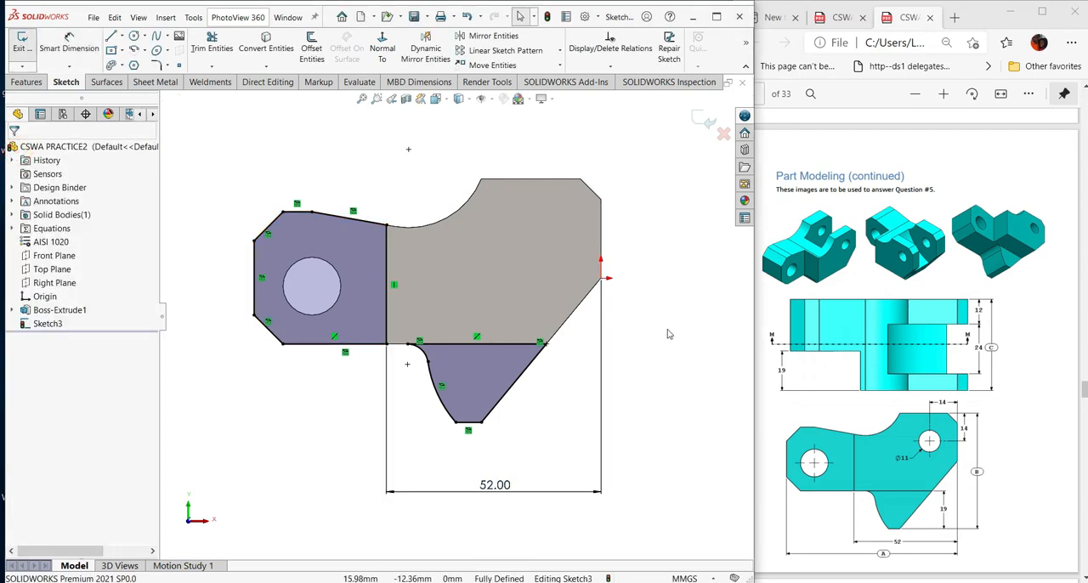
- Cut the arm and lower tab profiles 19 mm deep into the plate with a blind Extruded Cut
key(f)
middle_drag(673, 323, 566, 291)
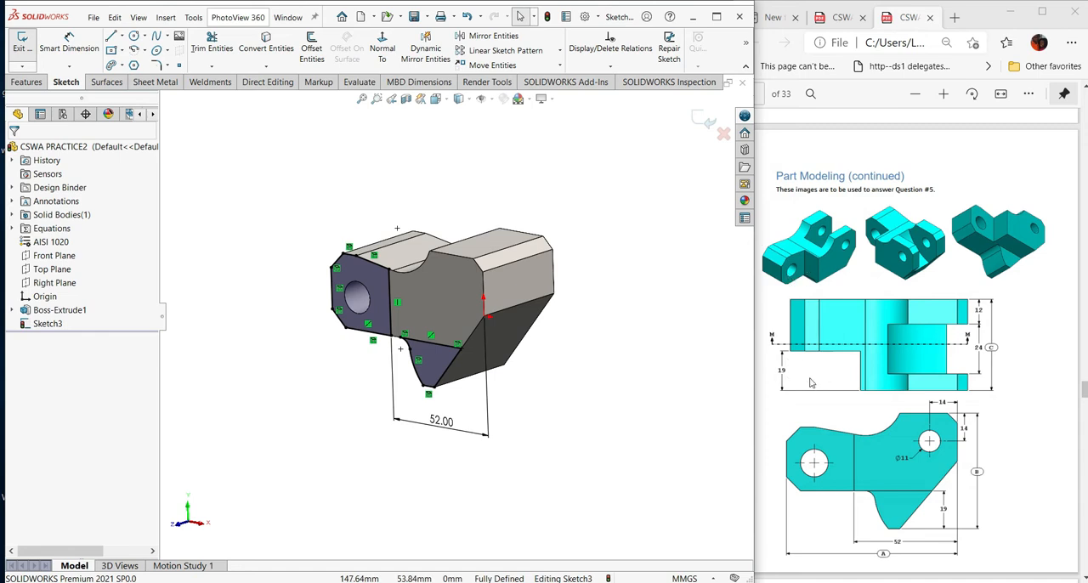
scroll(850, 388, down, 3)
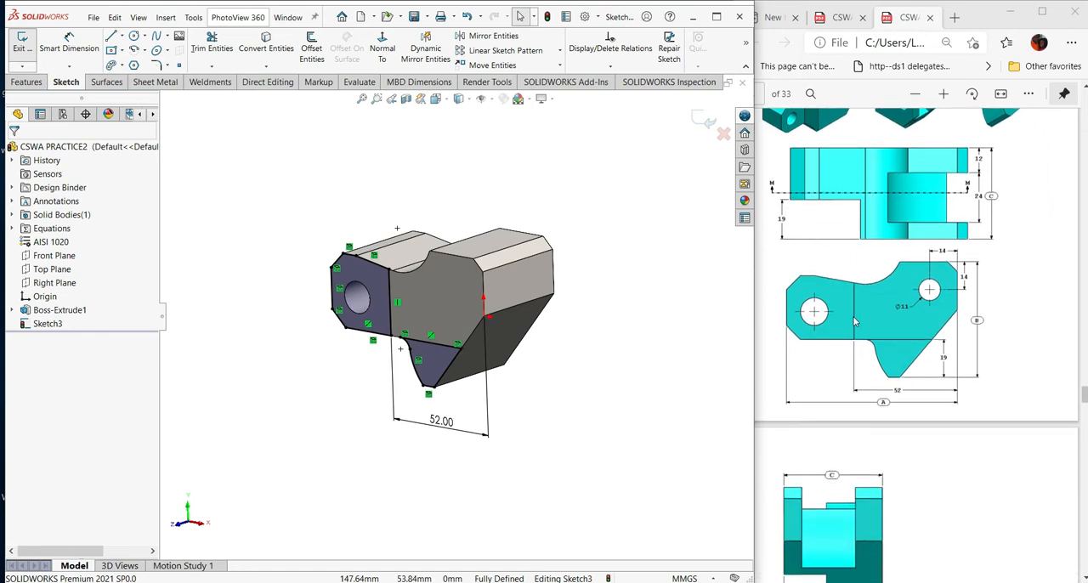
scroll(855, 320, down, 5)
scroll(831, 412, up, 5)
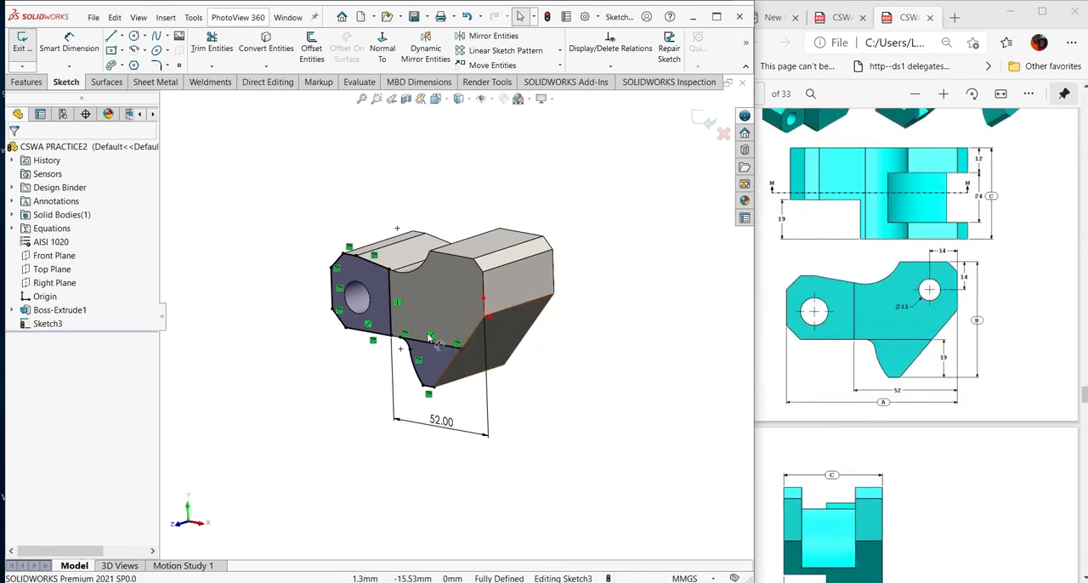
click(27, 82)
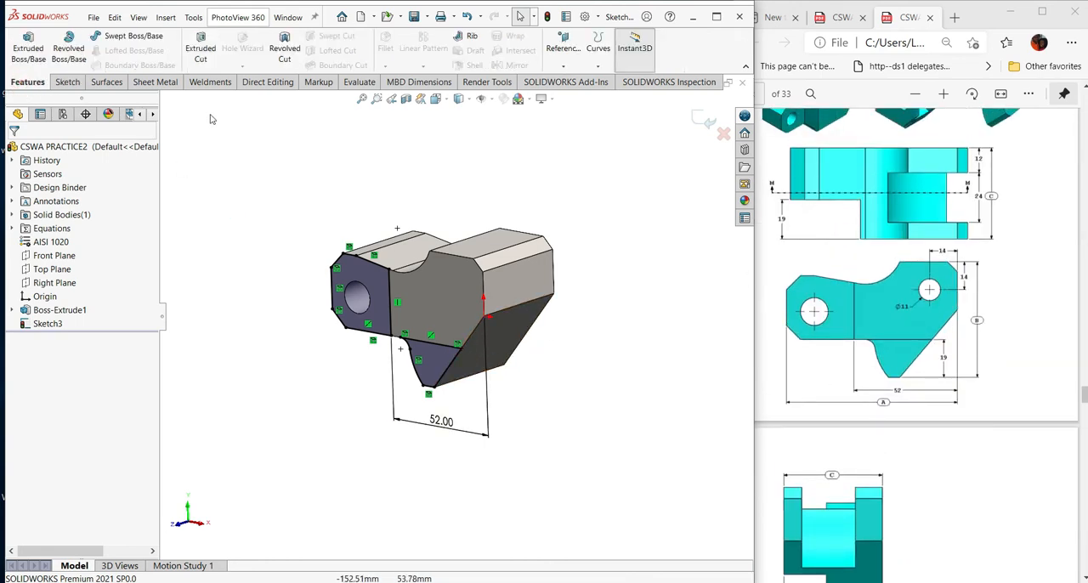
click(201, 48)
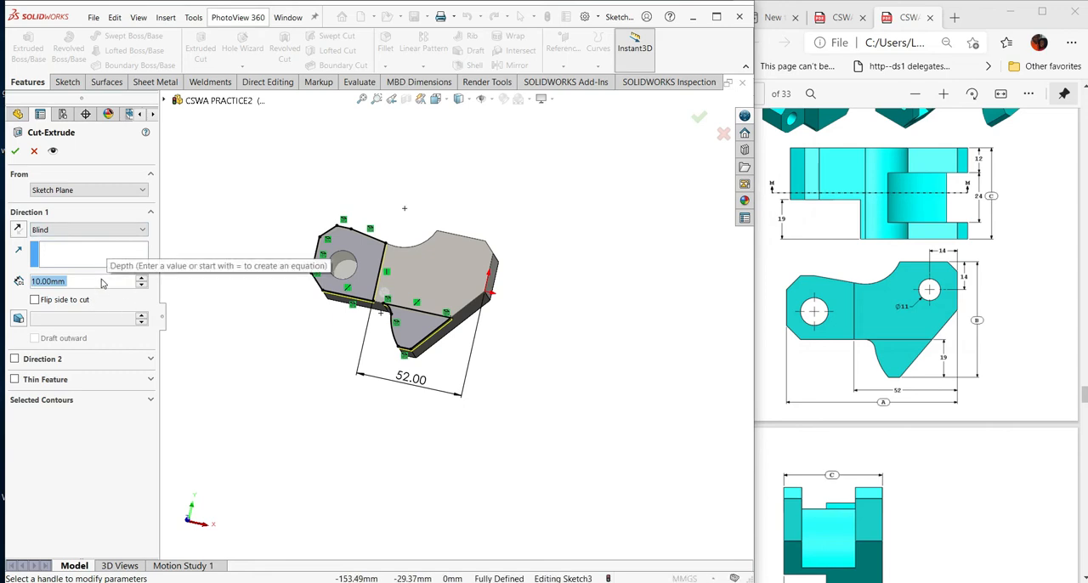
text(19)
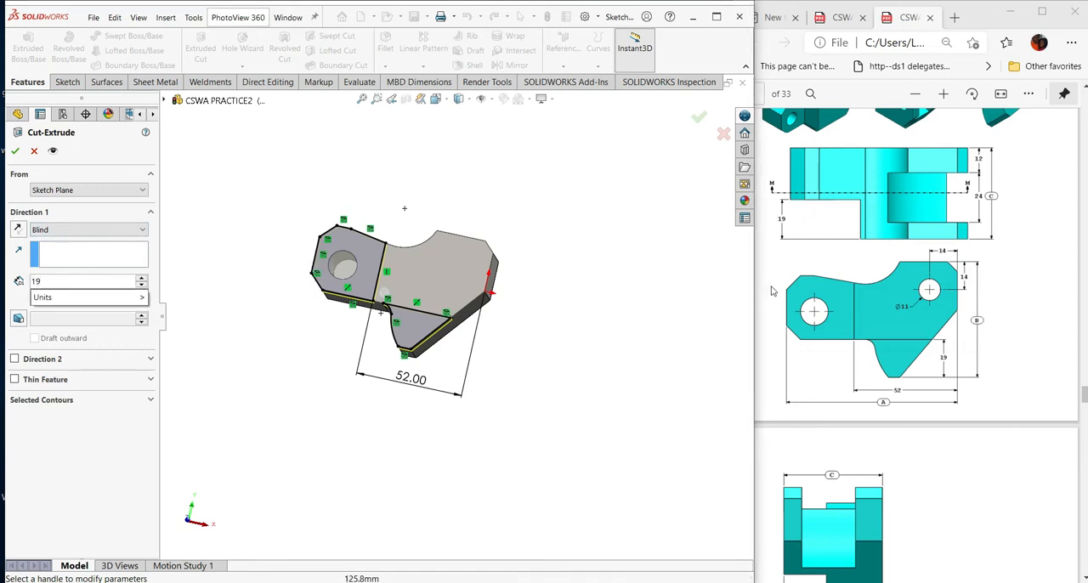
key(Return)
scroll(611, 314, up, 2)
middle_drag(607, 315, 528, 358)
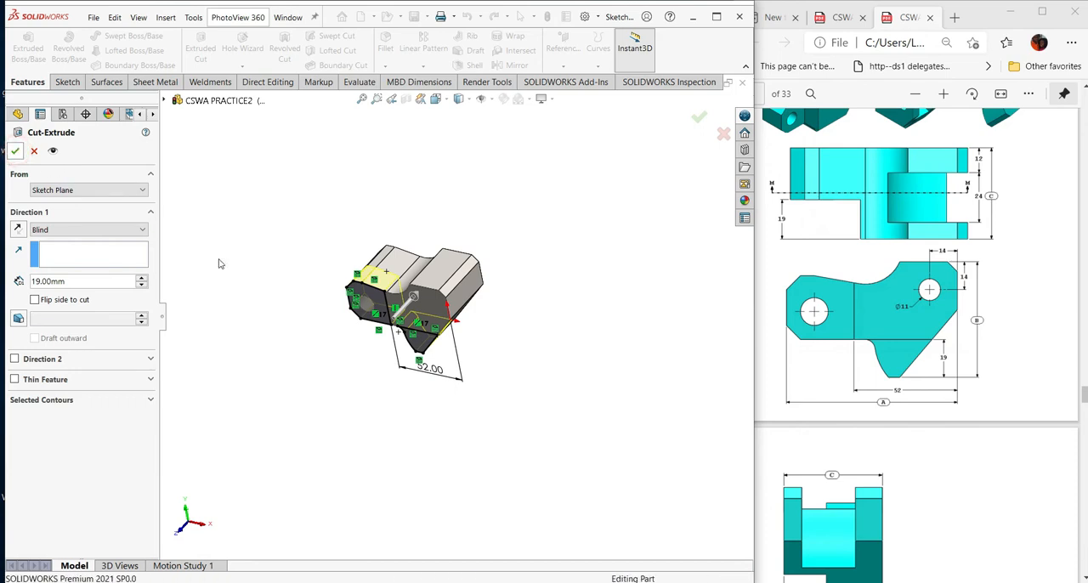
mouse_move(421, 389)
middle_down()
mouse_move(533, 348)
mouse_move(578, 263)
mouse_move(569, 418)
mouse_move(543, 477)
mouse_move(488, 309)
mouse_move(428, 413)
mouse_move(564, 413)
mouse_move(535, 433)
middle_up()
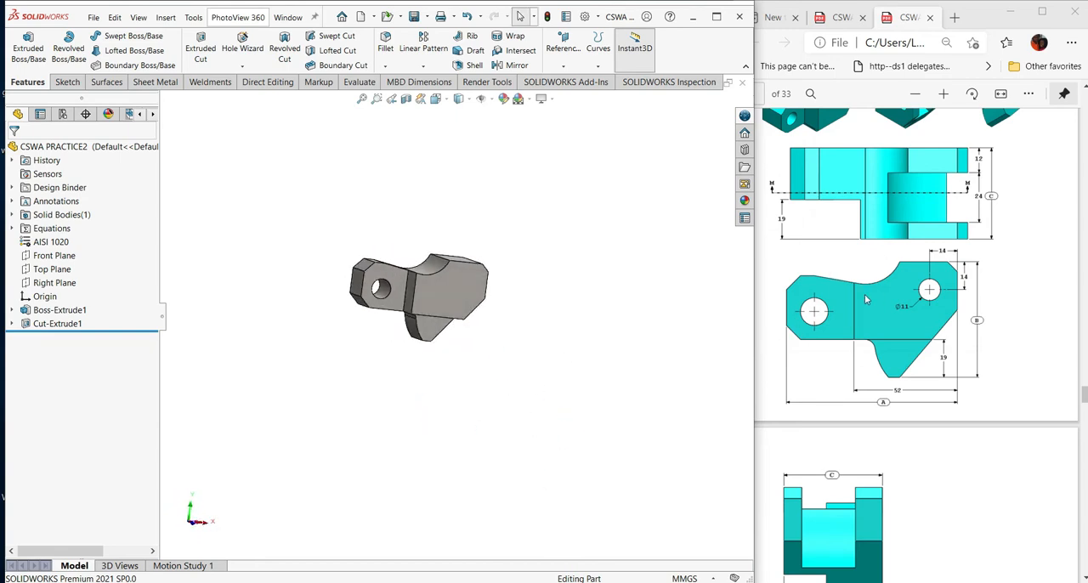
- Create a reference plane offset 12 mm into the body from the full-outline face opposite the cut, with the offset flipped
scroll(962, 289, up, 2)
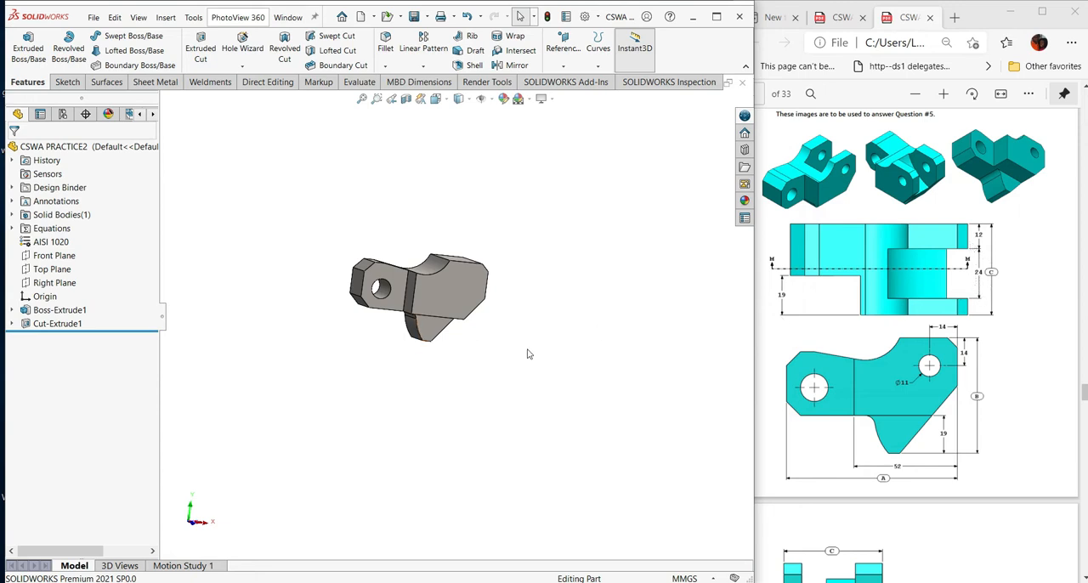
middle_drag(576, 342, 561, 384)
scroll(514, 361, down, 1)
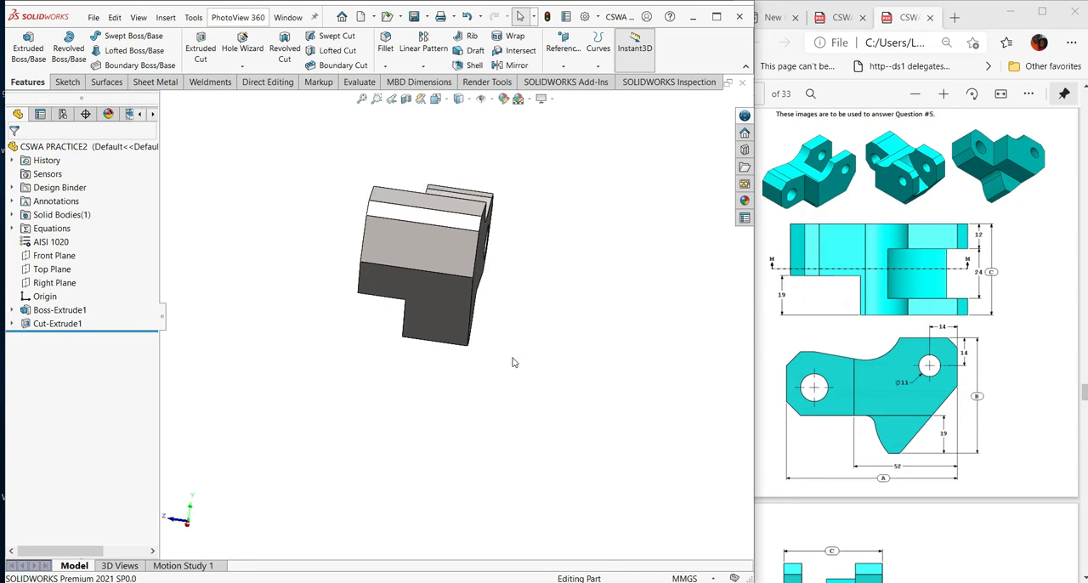
ctrl+middle_drag(505, 358, 539, 384)
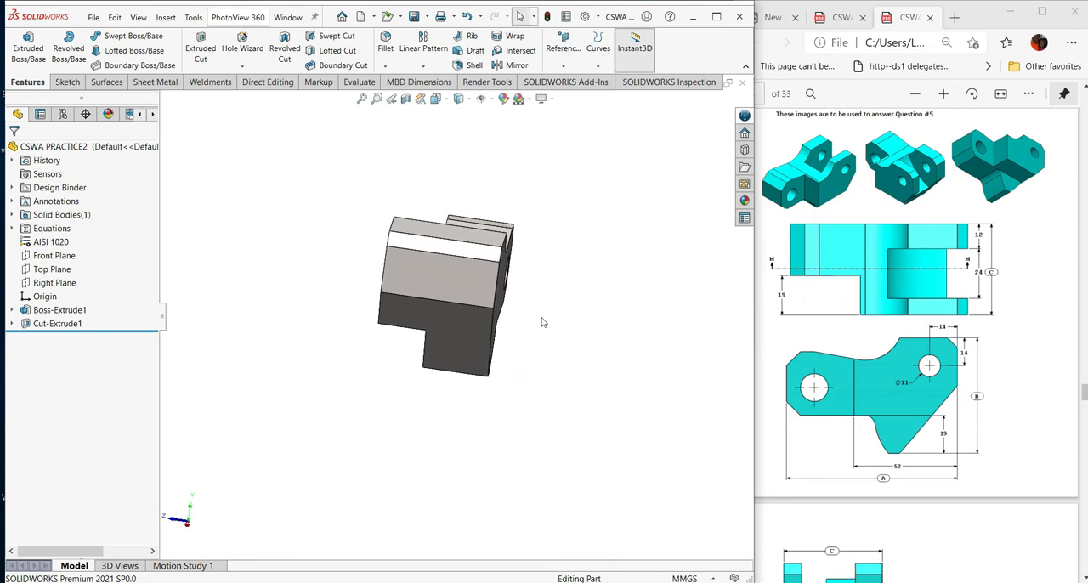
middle_drag(605, 246, 589, 300)
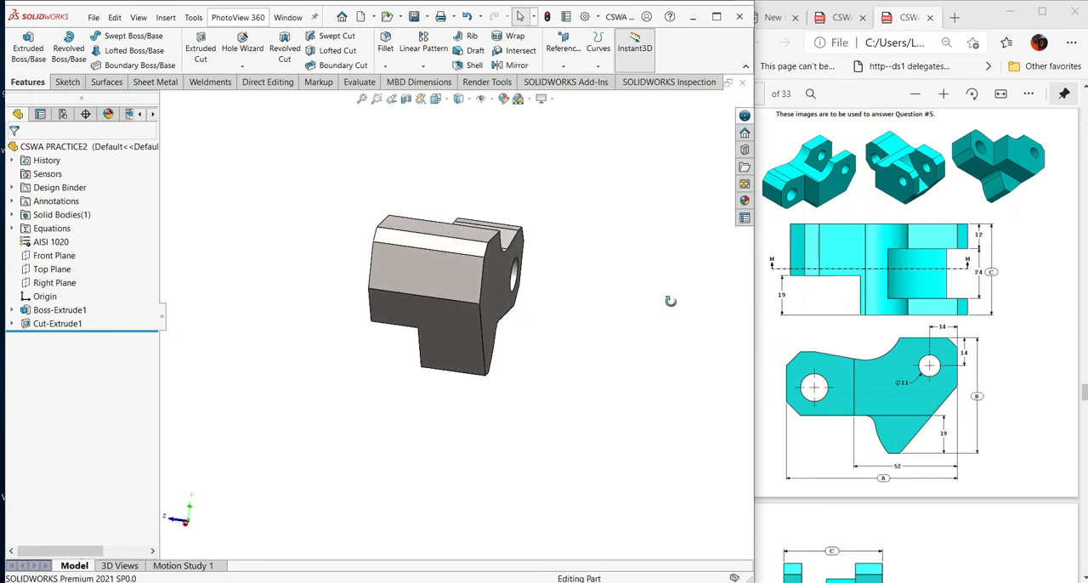
middle_drag(671, 304, 651, 311)
click(488, 297)
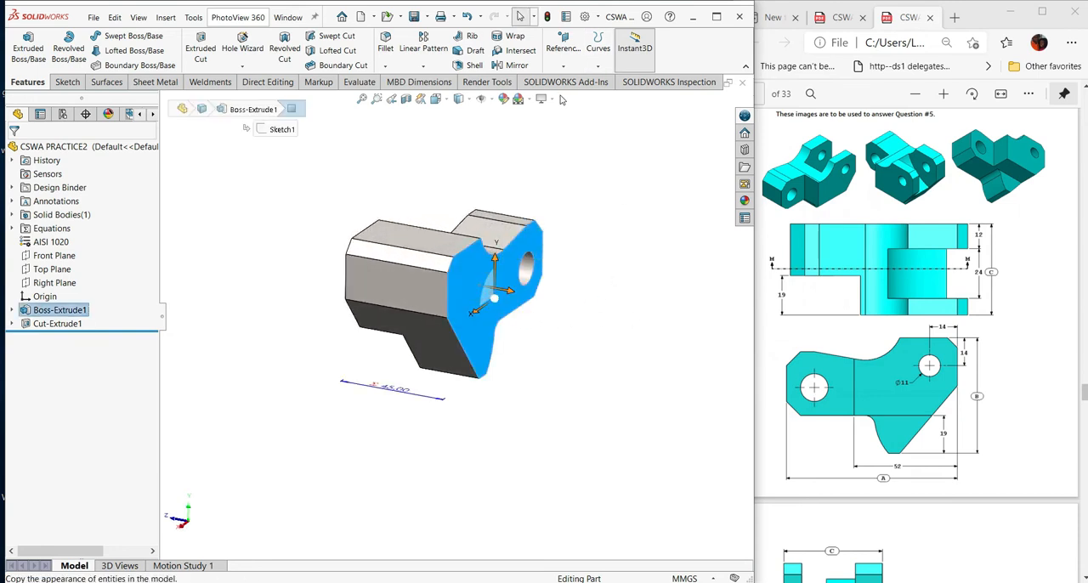
click(560, 56)
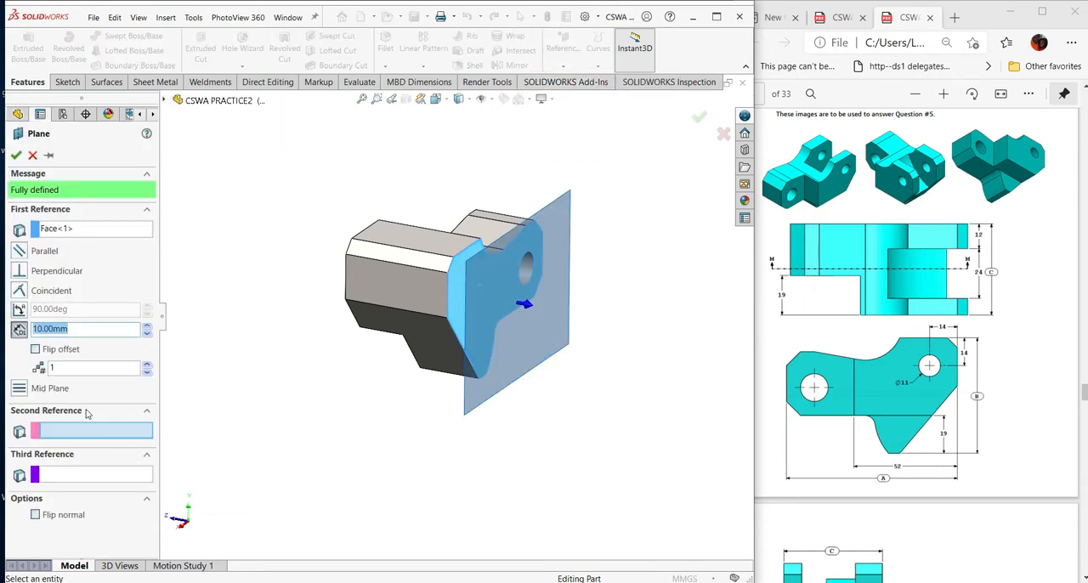
key(Return)
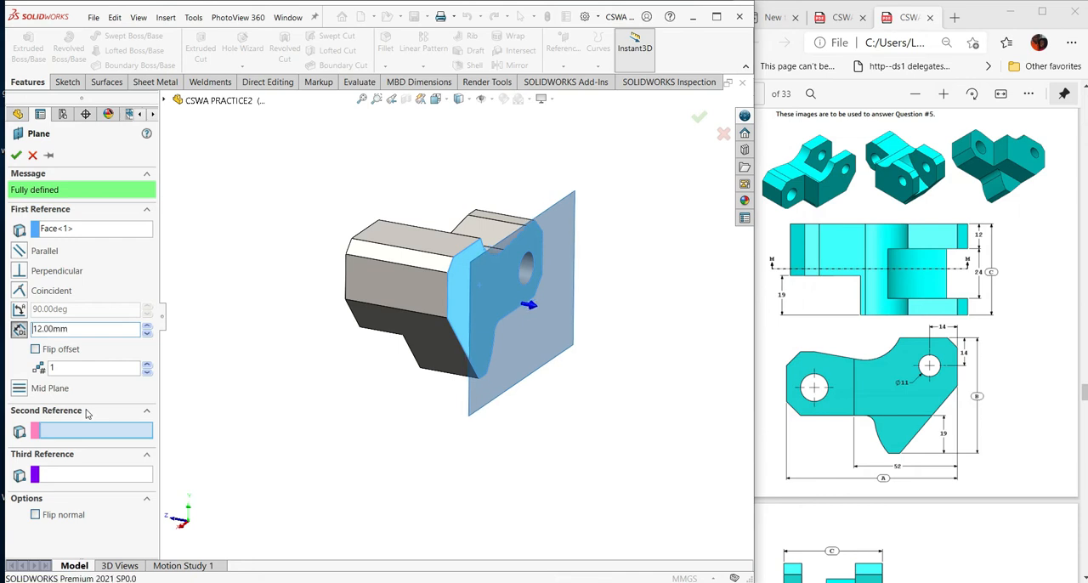
click(34, 349)
middle_drag(243, 433, 472, 373)
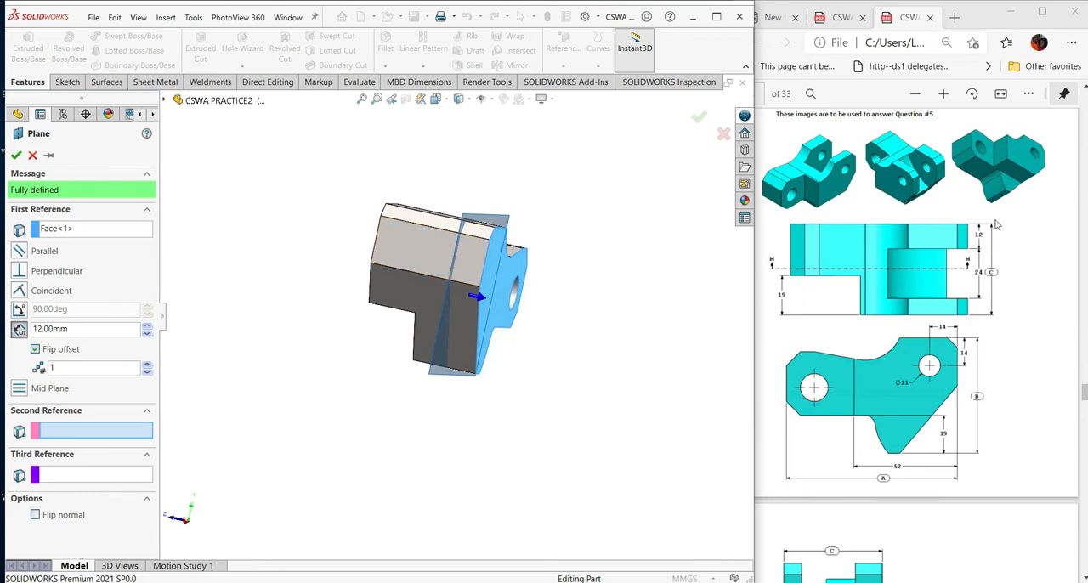
click(16, 155)
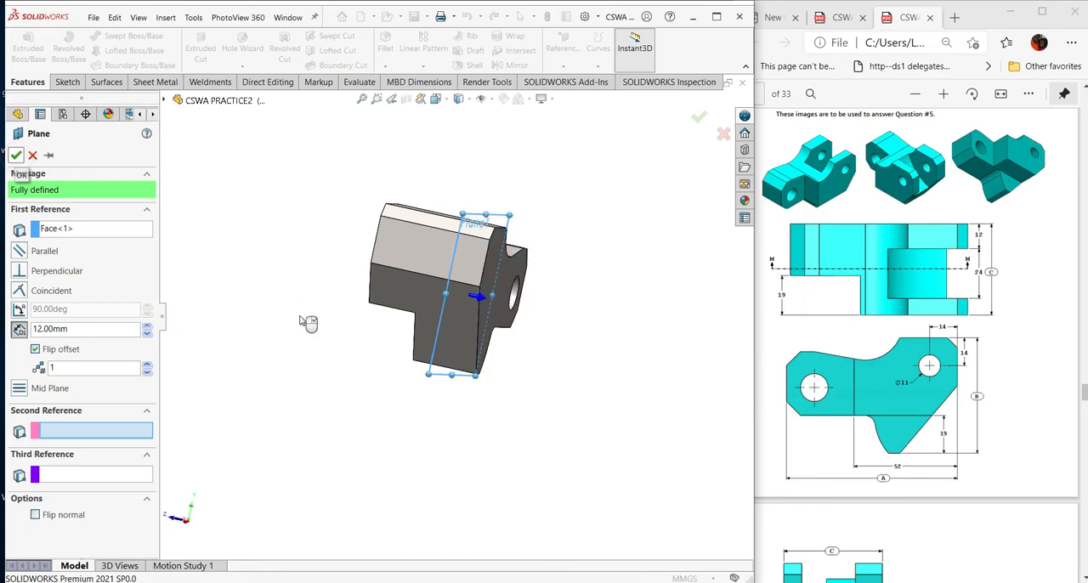
- Start a sketch on the new offset plane and convert the full plate face's outer outline into sketch entities
middle_drag(364, 405, 401, 488)
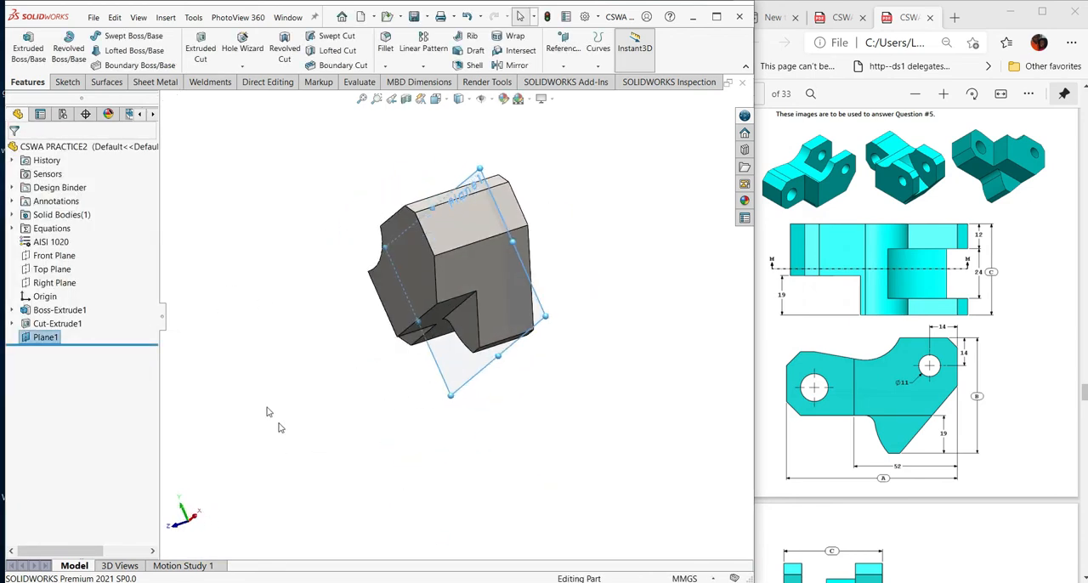
click(296, 373)
click(47, 339)
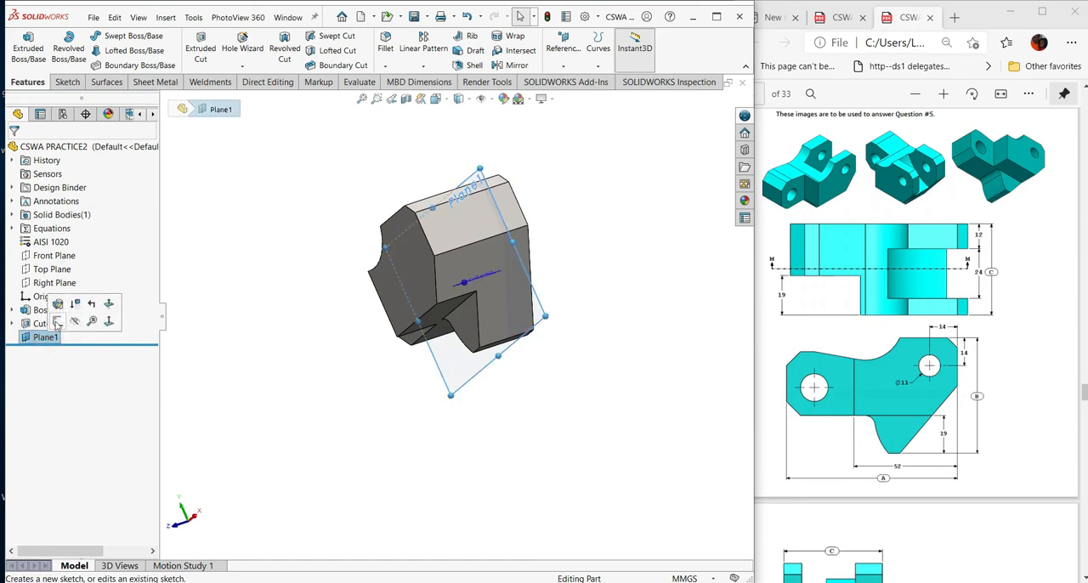
click(58, 323)
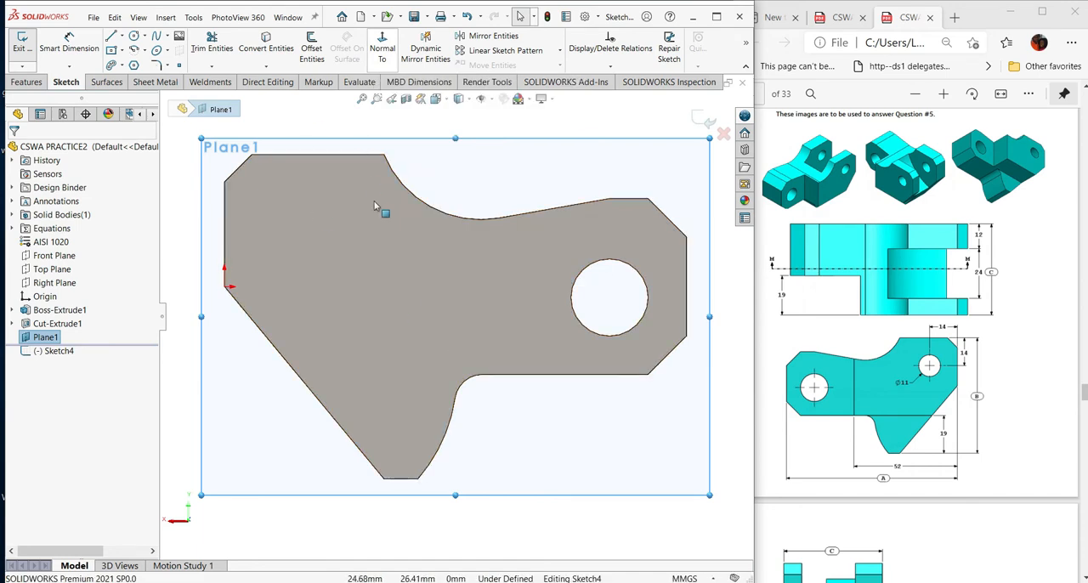
click(369, 272)
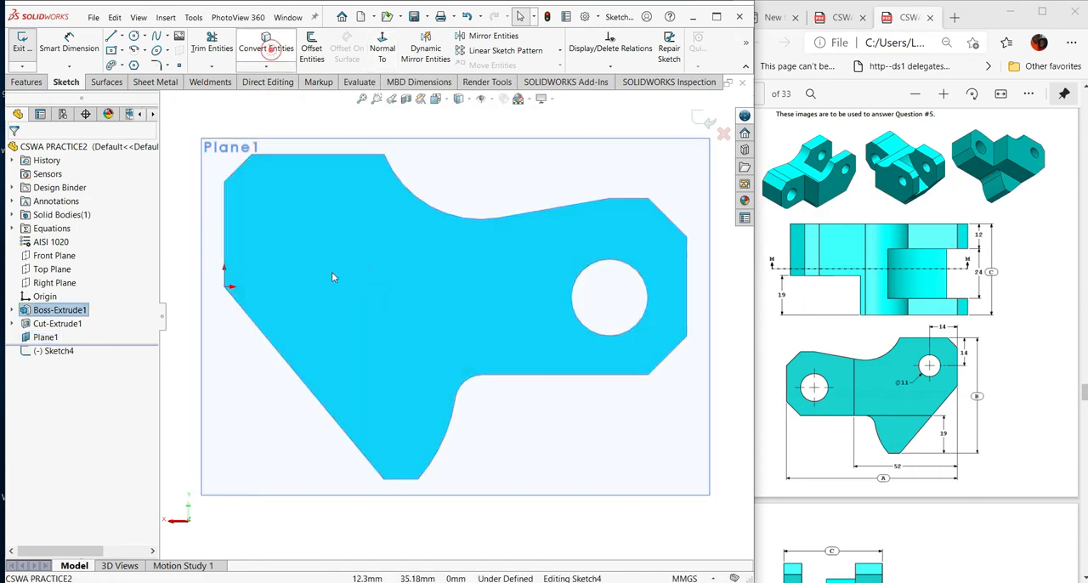
- Draw a vertical construction line about 9 mm long upward from the lower end of the chamfer at the plate's upper corner
scroll(406, 316, up, 3)
middle_drag(370, 340, 486, 344)
click(384, 48)
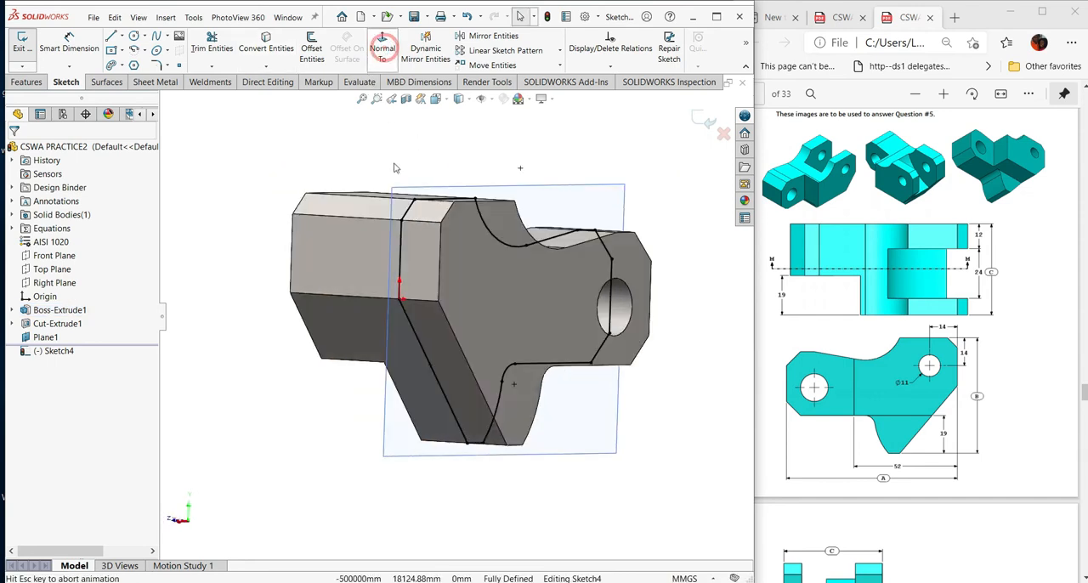
click(383, 49)
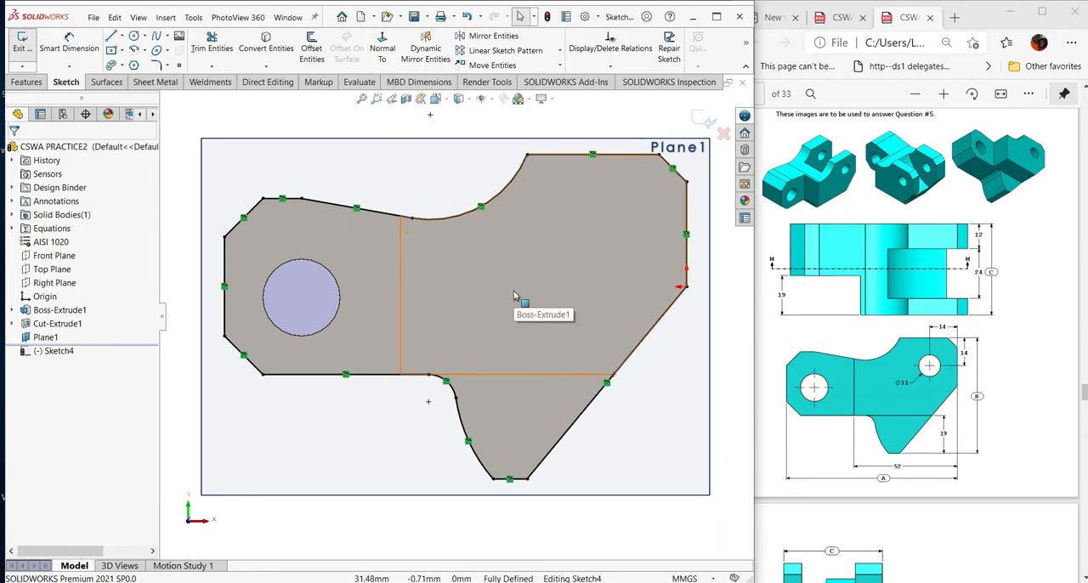
scroll(570, 302, up, 2)
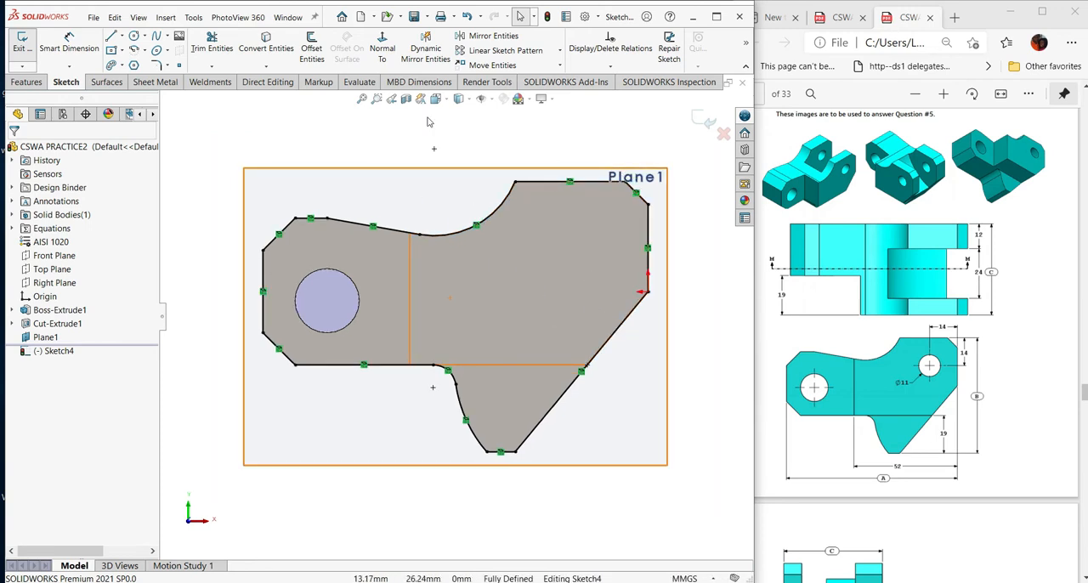
click(122, 37)
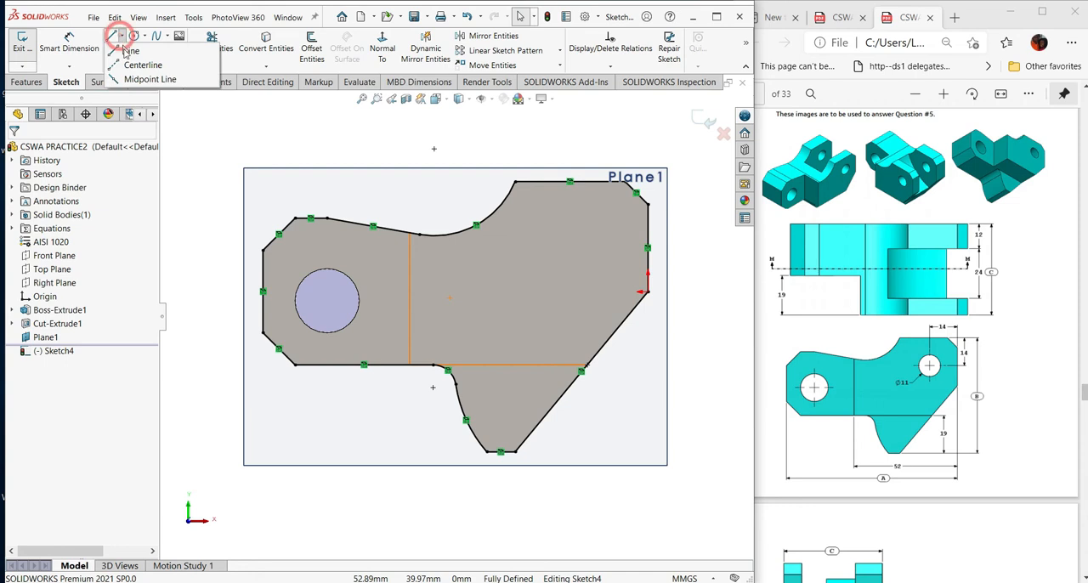
click(136, 56)
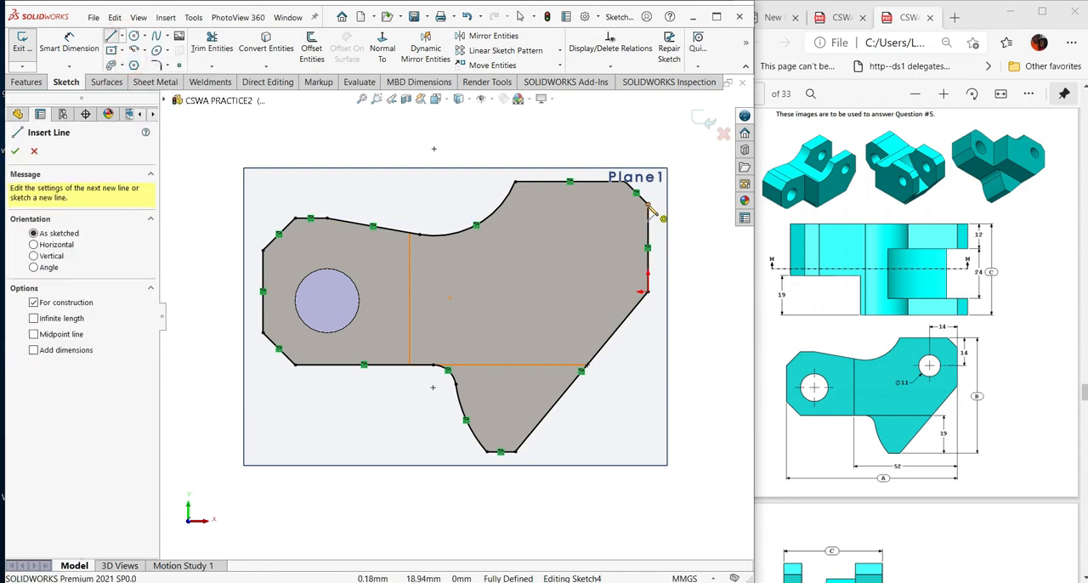
click(649, 206)
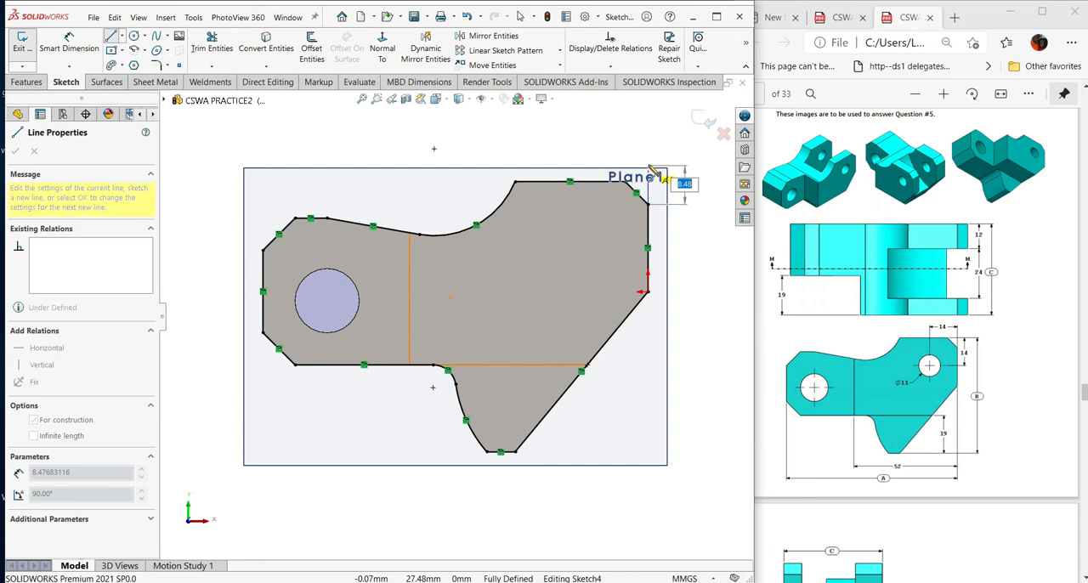
click(648, 164)
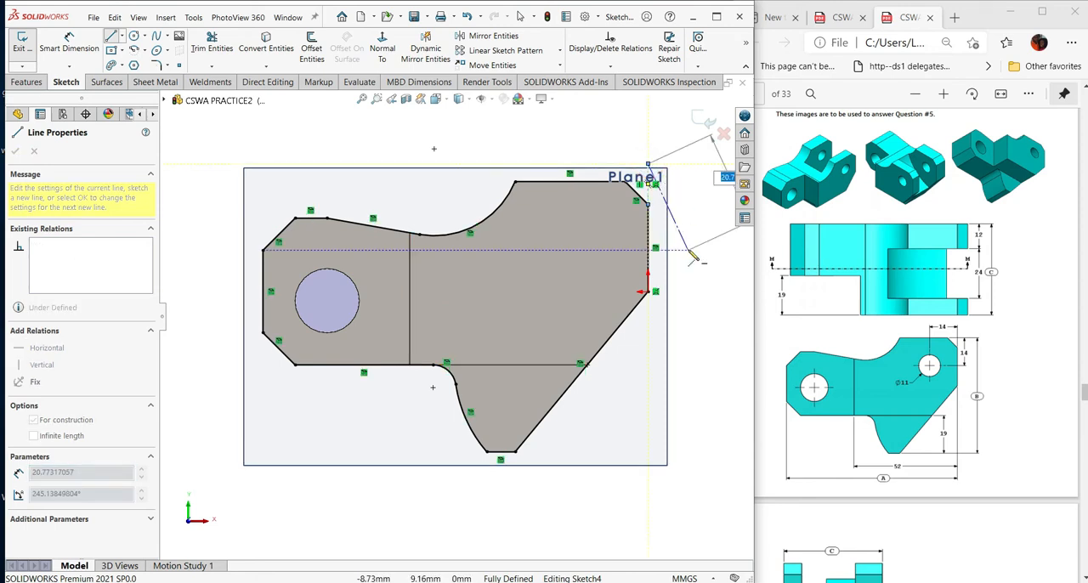
key(Escape)
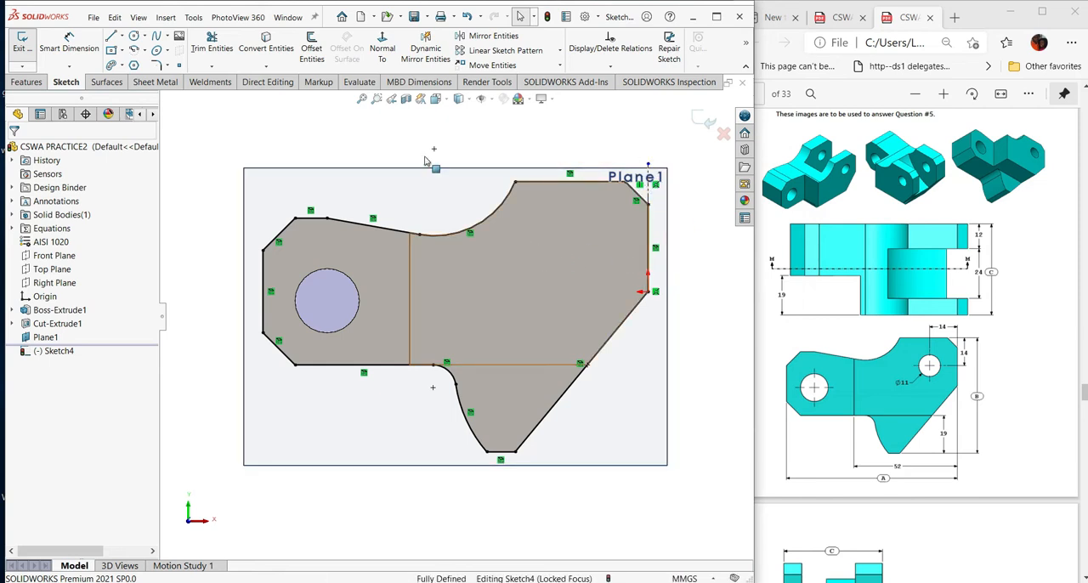
- Sketch a centerpoint arc of about 41 mm radius around the construction line's upper end, from the slanted edge to the concave upper edge
click(145, 51)
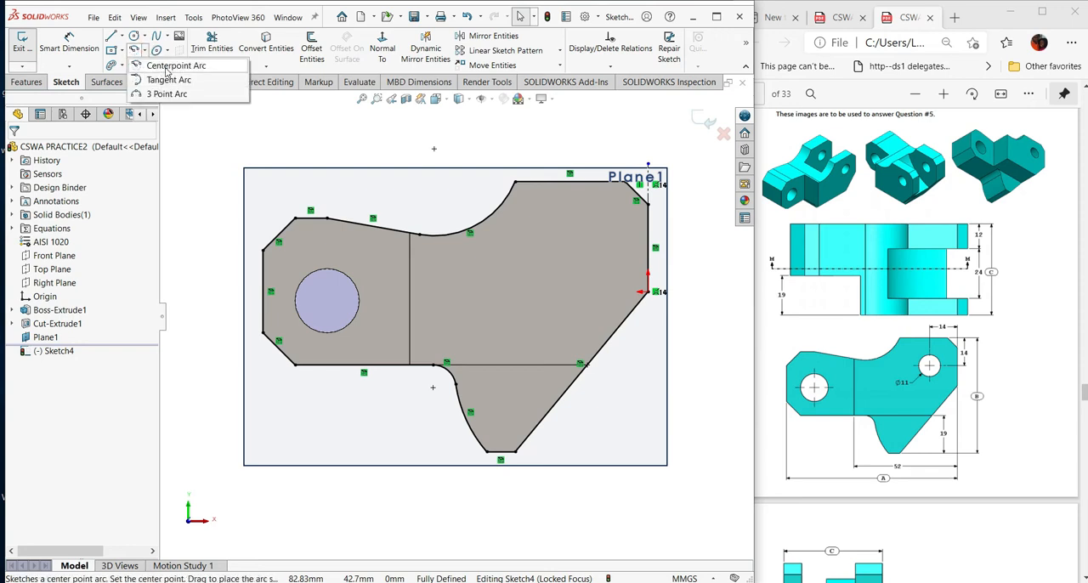
click(169, 67)
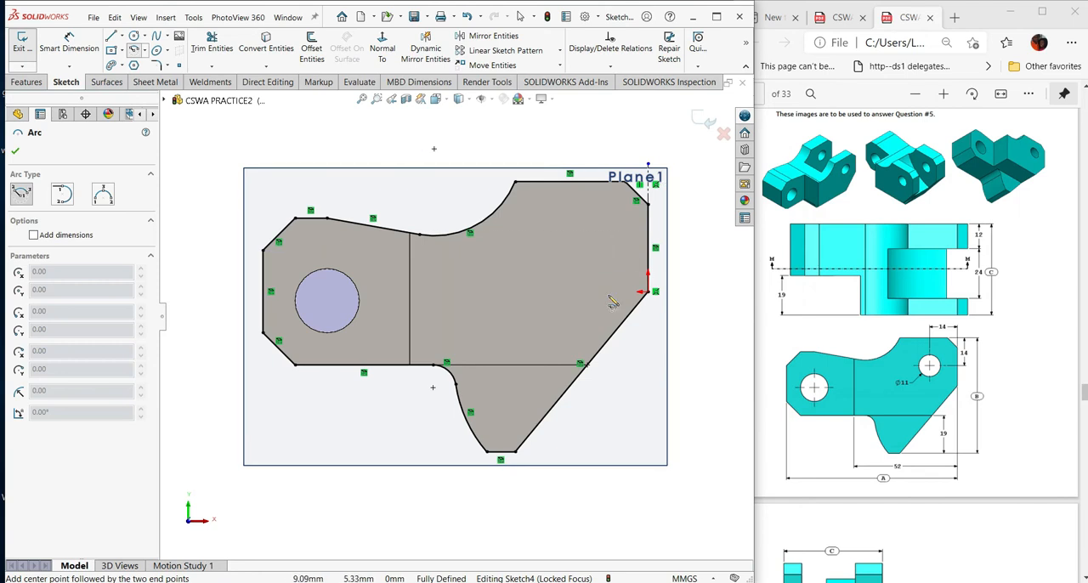
click(648, 165)
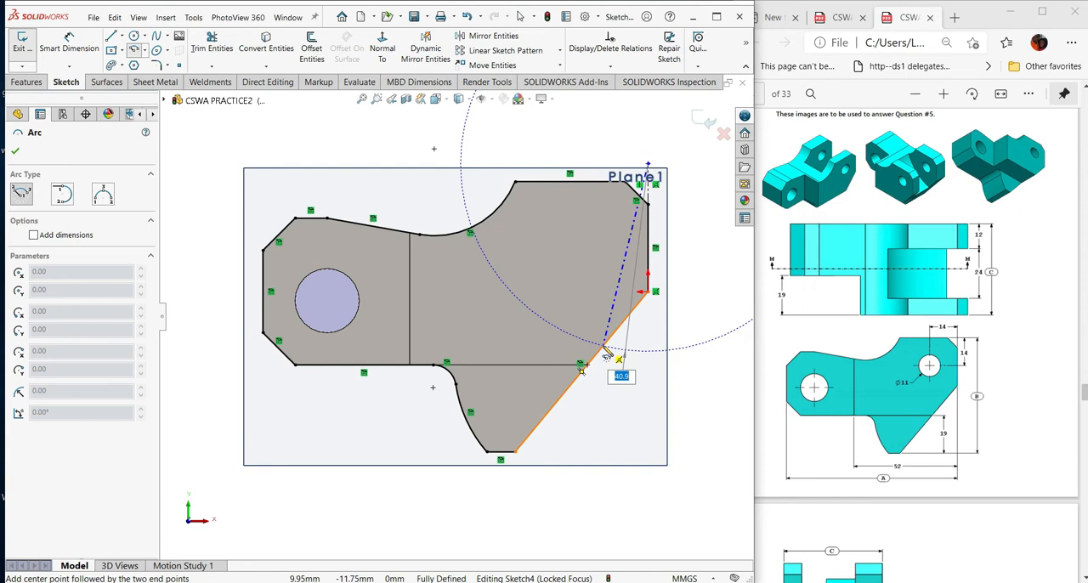
click(603, 349)
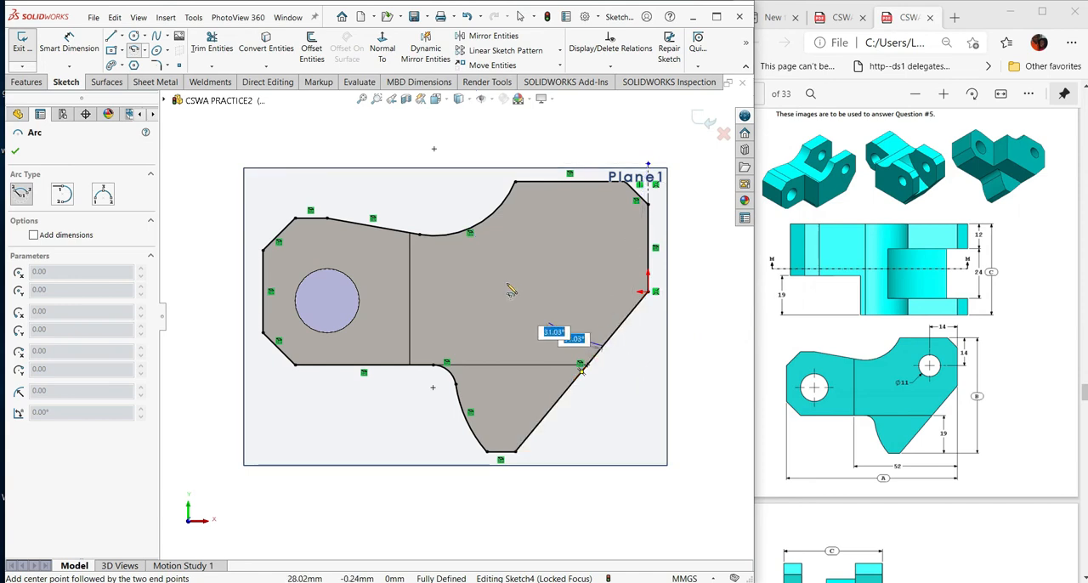
click(473, 233)
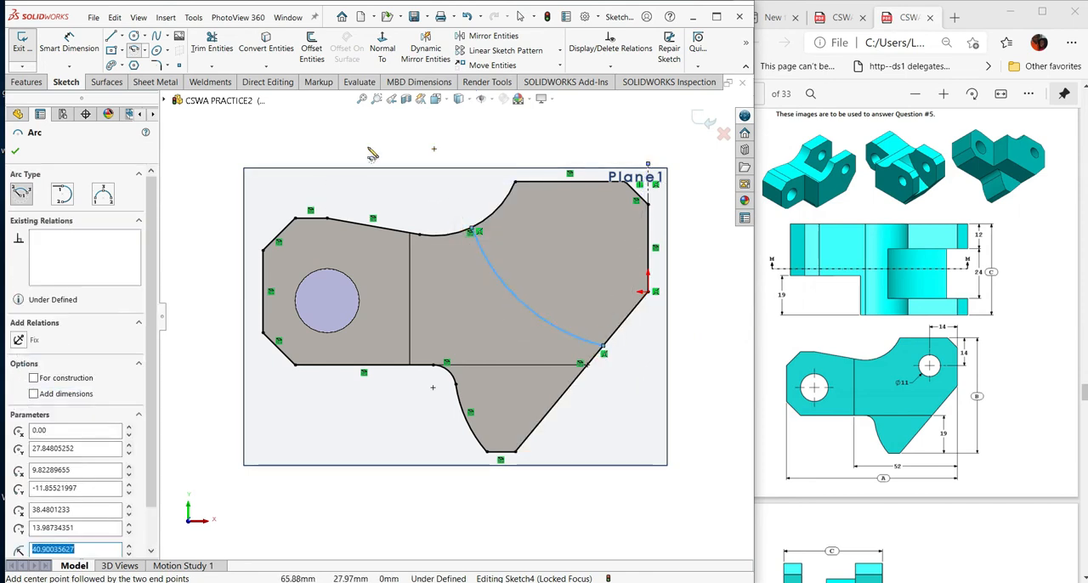
key(Escape)
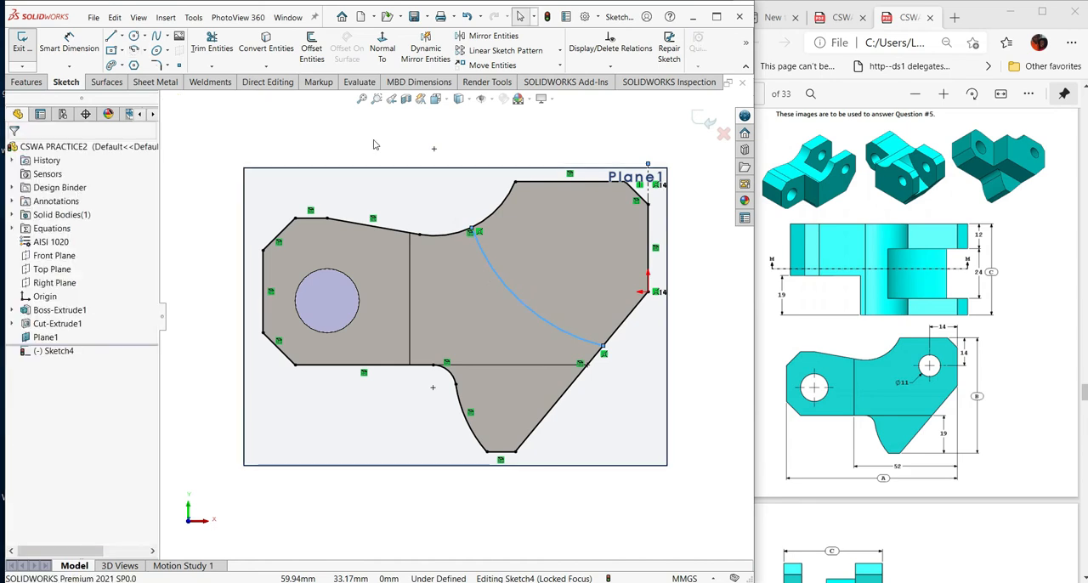
- Dimension the slot arc's radius and set it to 41 mm
click(502, 154)
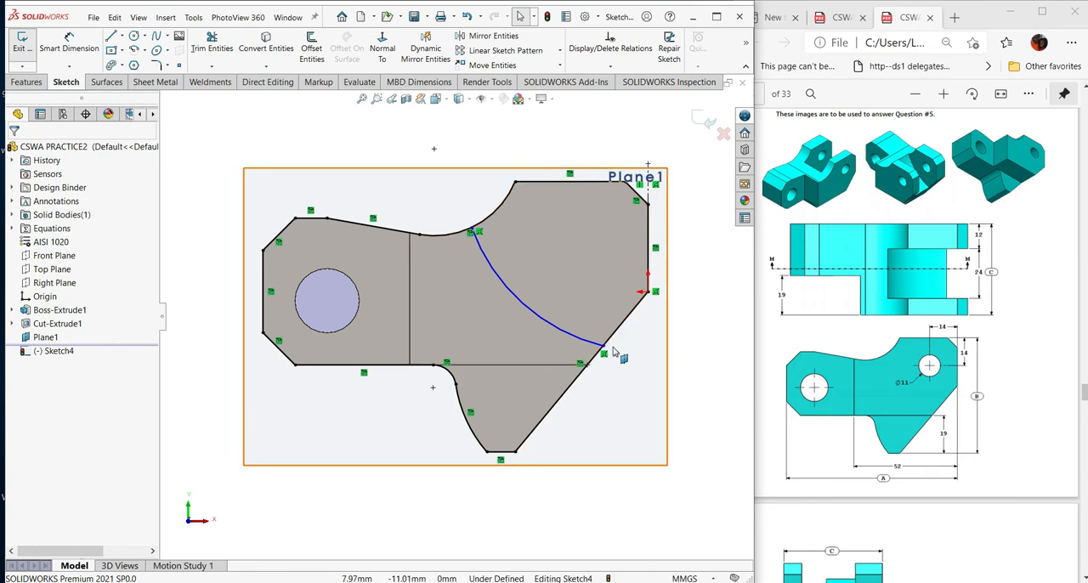
key(s)
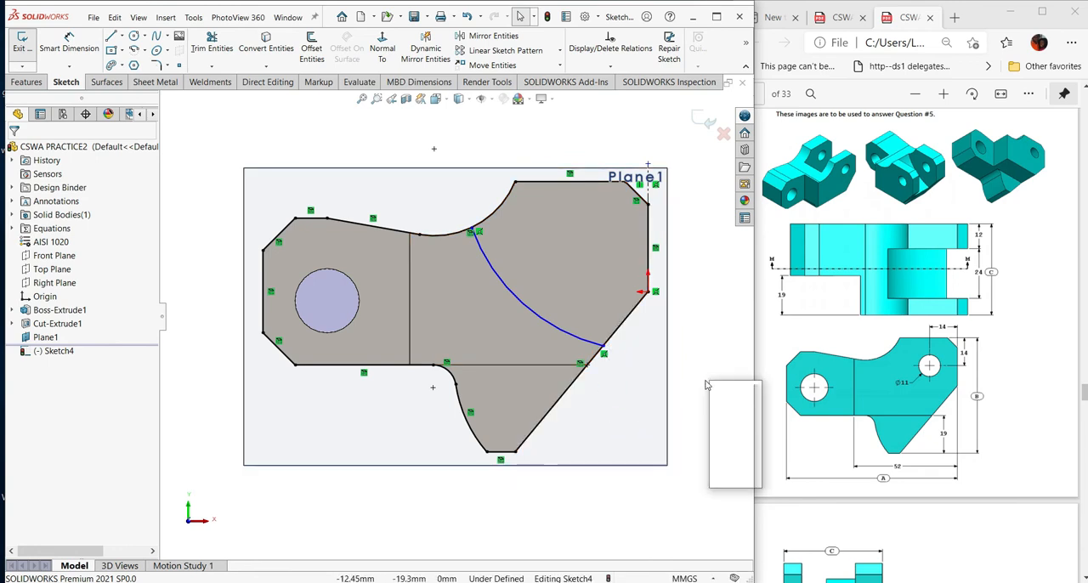
click(744, 393)
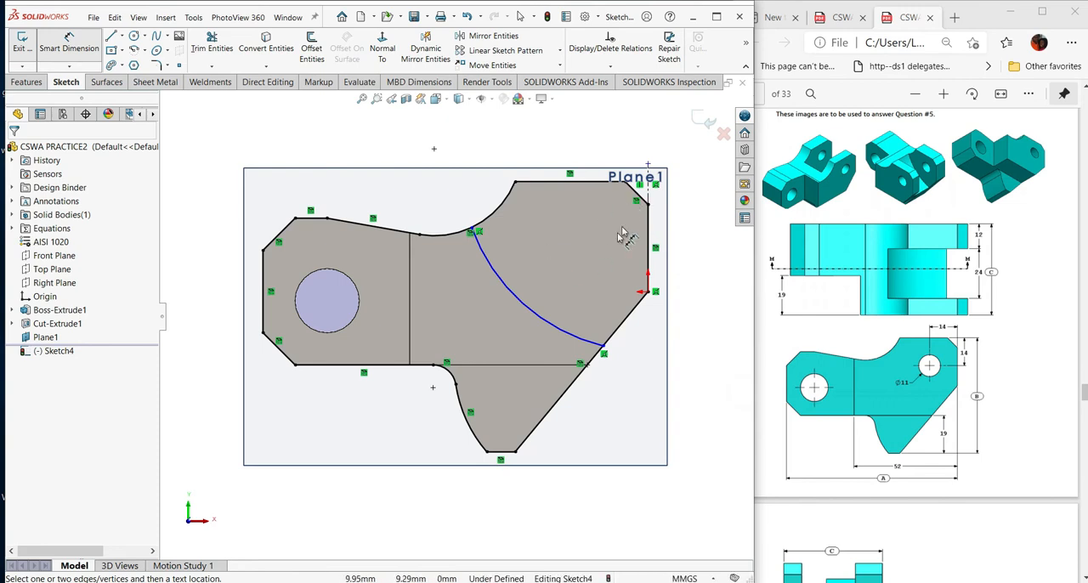
click(508, 287)
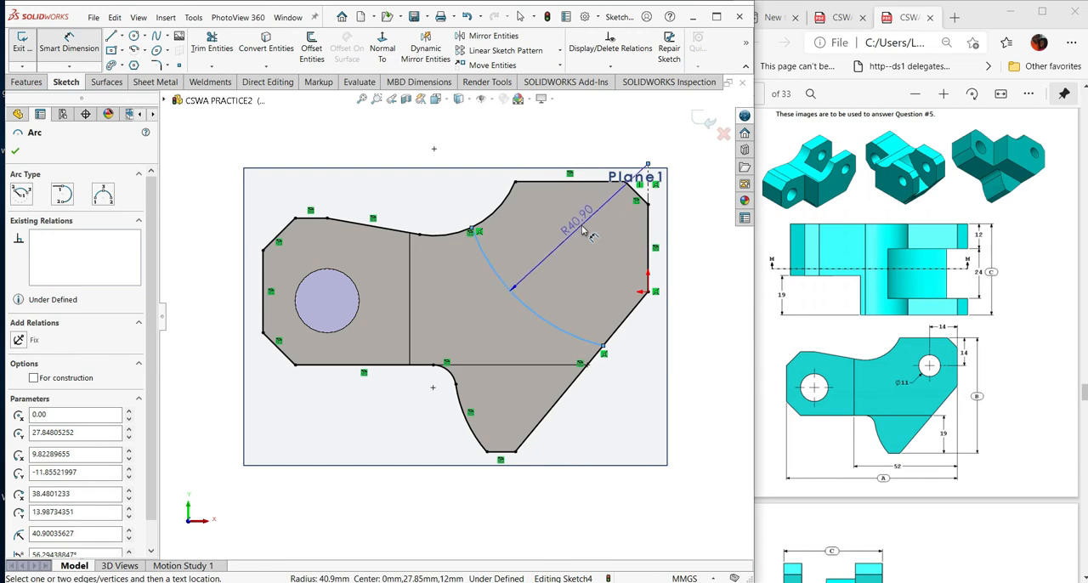
click(586, 231)
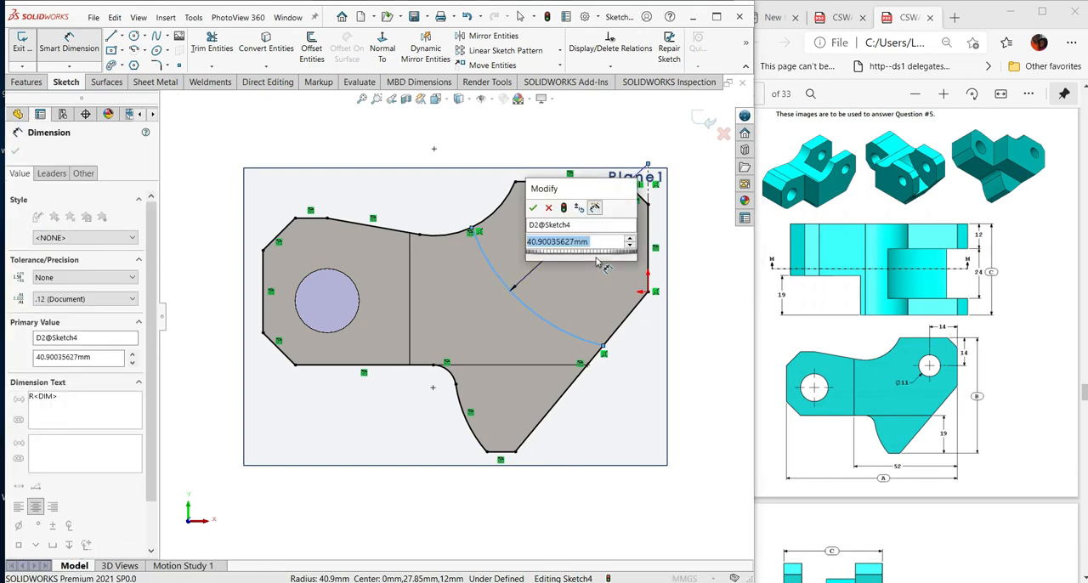
text(41)
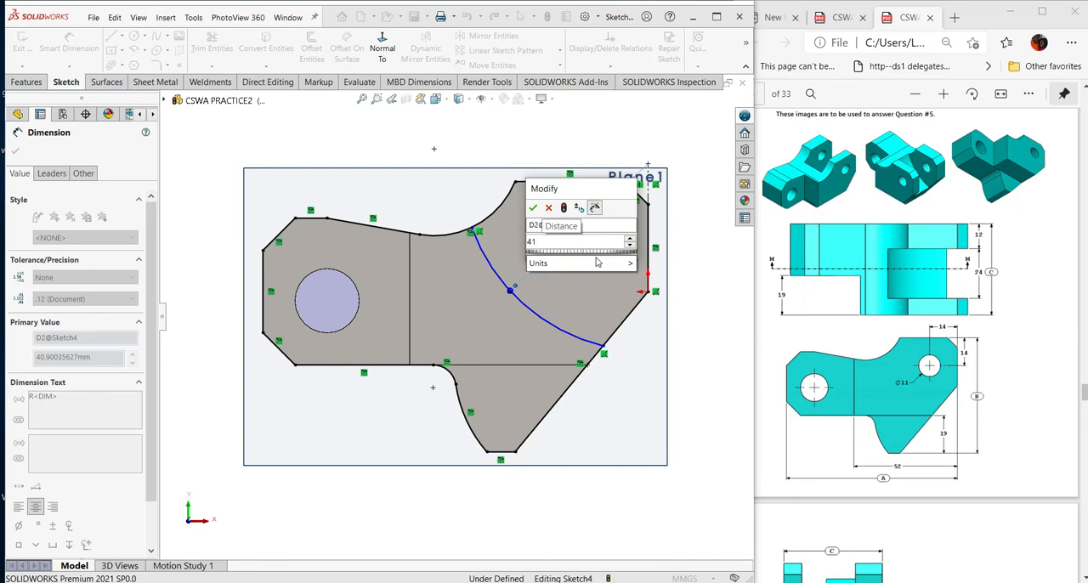
click(534, 208)
scroll(935, 326, down, 5)
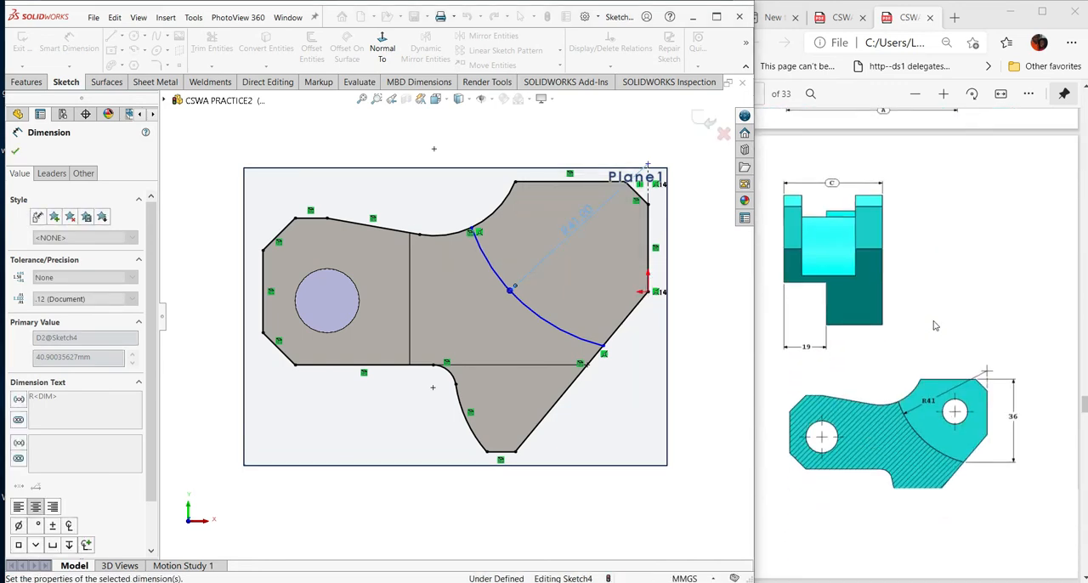
key(Escape)
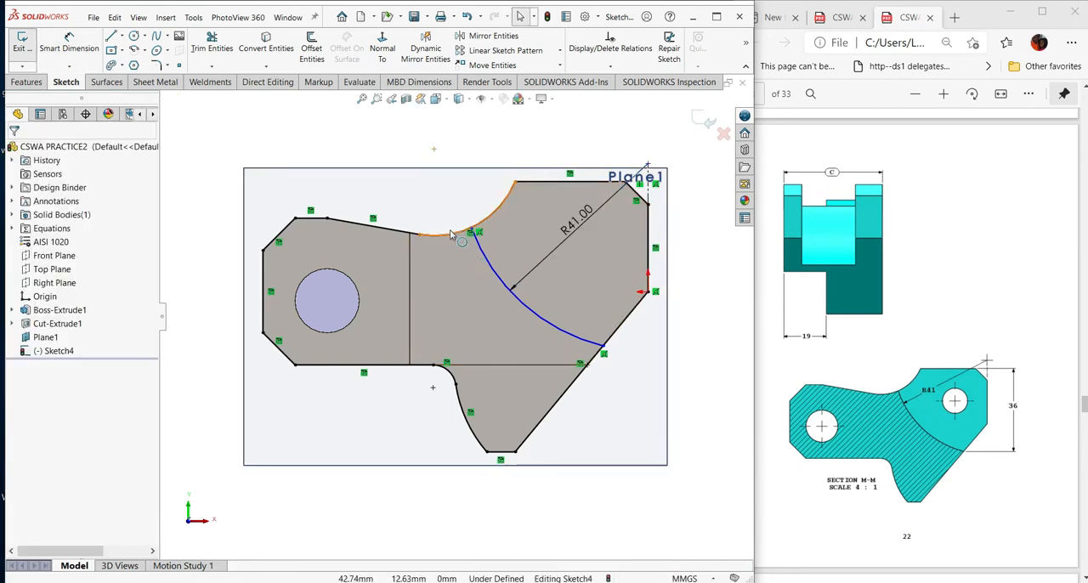
- Power-trim the converted outline around the arm and lower tab, keeping only the closed region between the arc and the chamfered corner
click(213, 68)
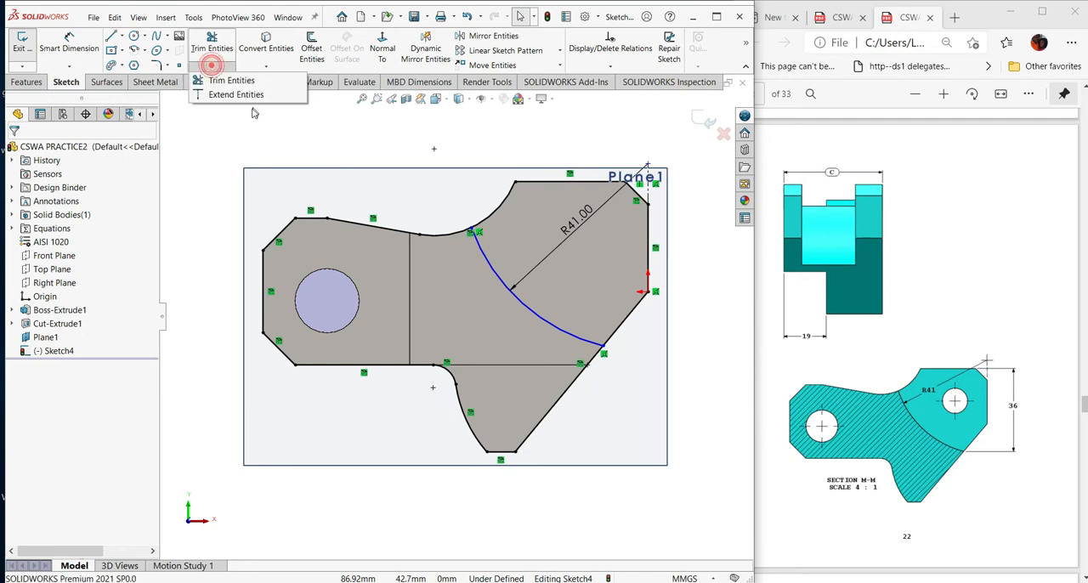
click(232, 81)
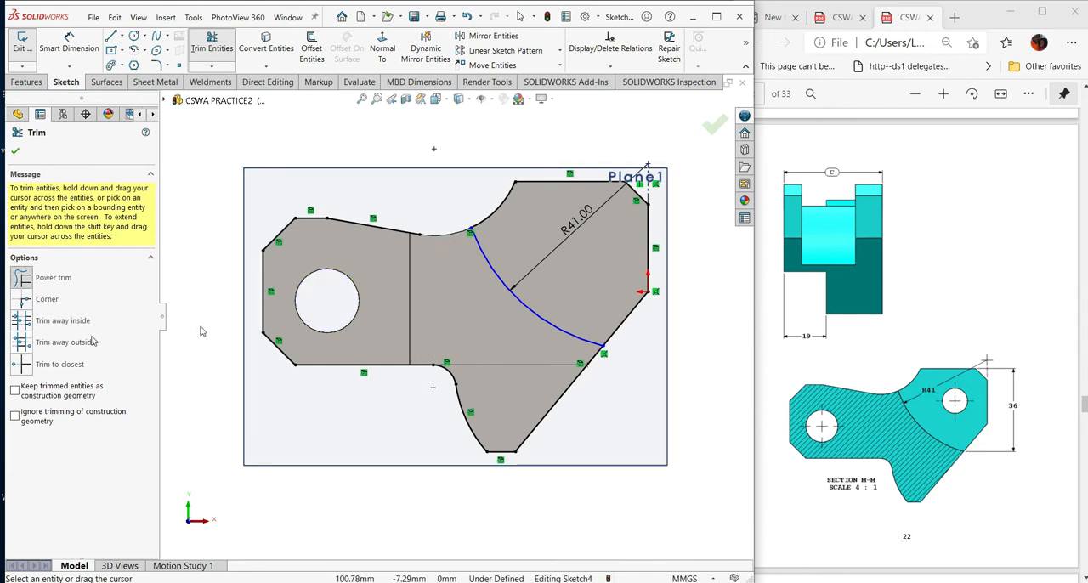
mouse_move(389, 201)
mouse_down()
mouse_move(313, 235)
mouse_move(294, 280)
mouse_move(336, 371)
mouse_move(460, 376)
mouse_up()
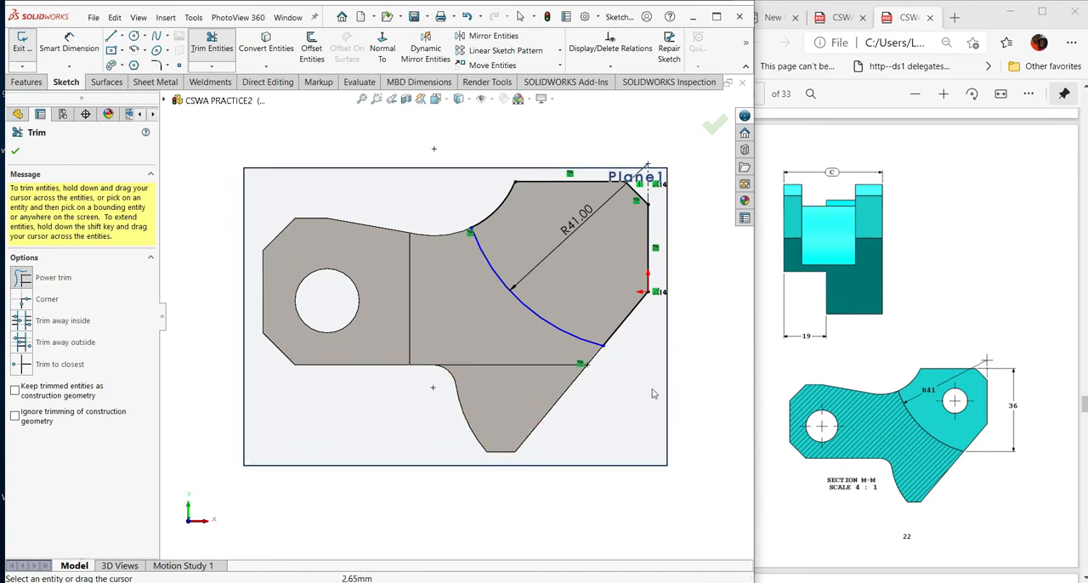
key(Escape)
- Dimension the vertical distance from the upper horizontal edge to the arc's lower endpoint and set it to 36 mm
right_drag(657, 298, 639, 243)
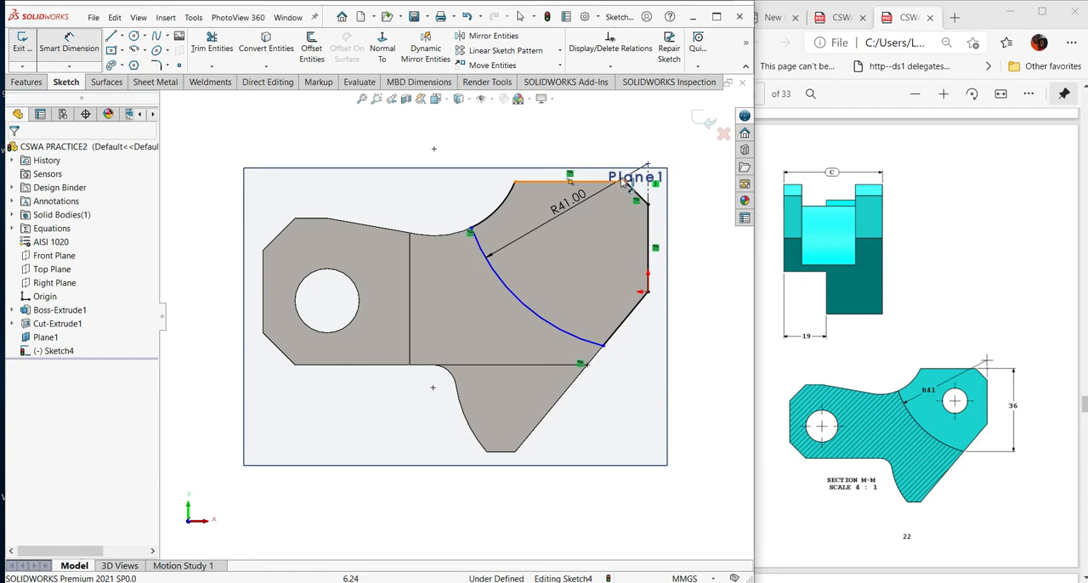
click(616, 185)
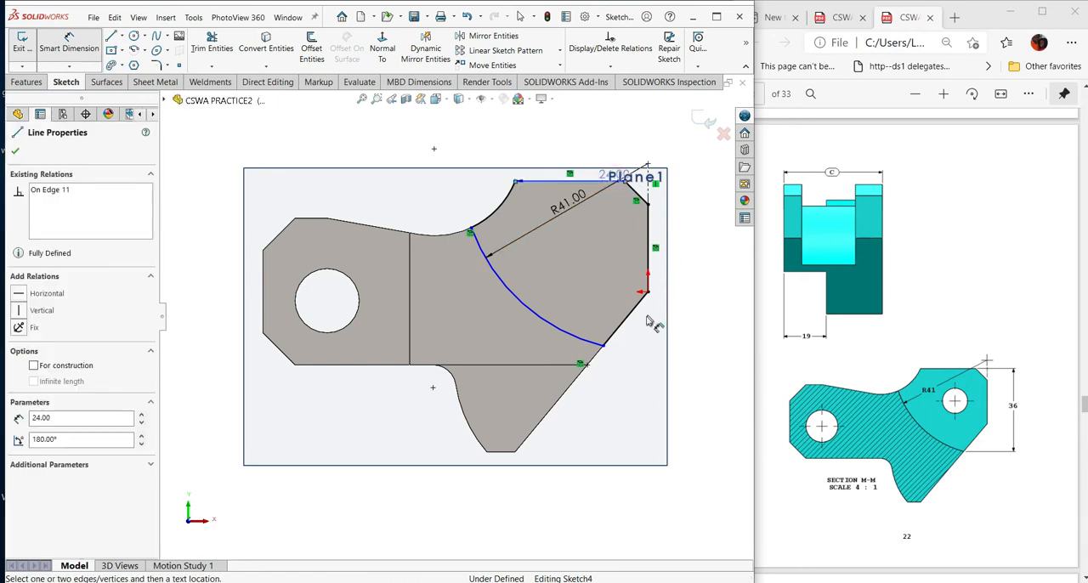
click(602, 346)
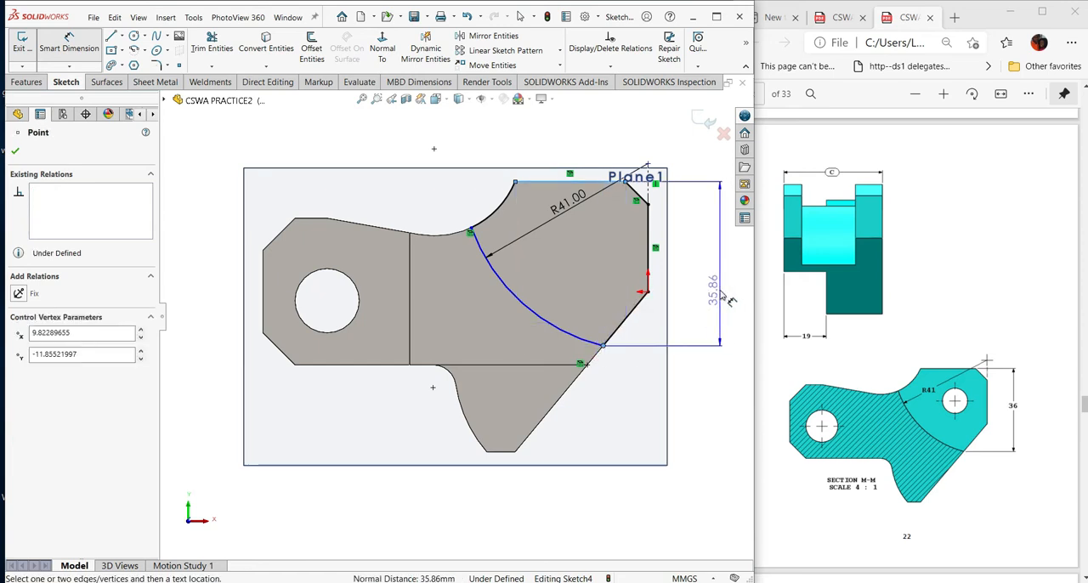
click(732, 300)
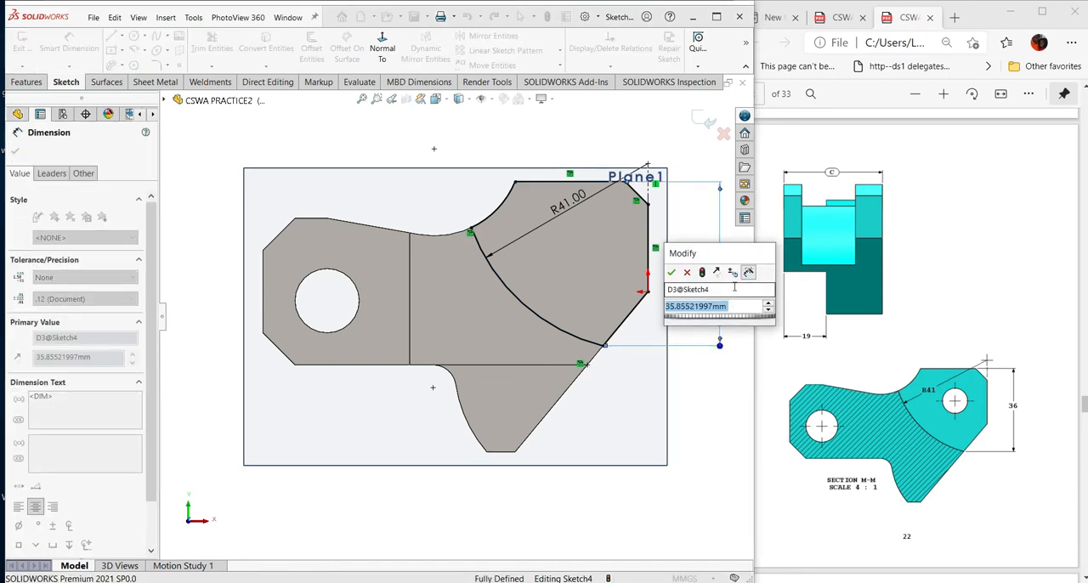
text(36)
key(Return)
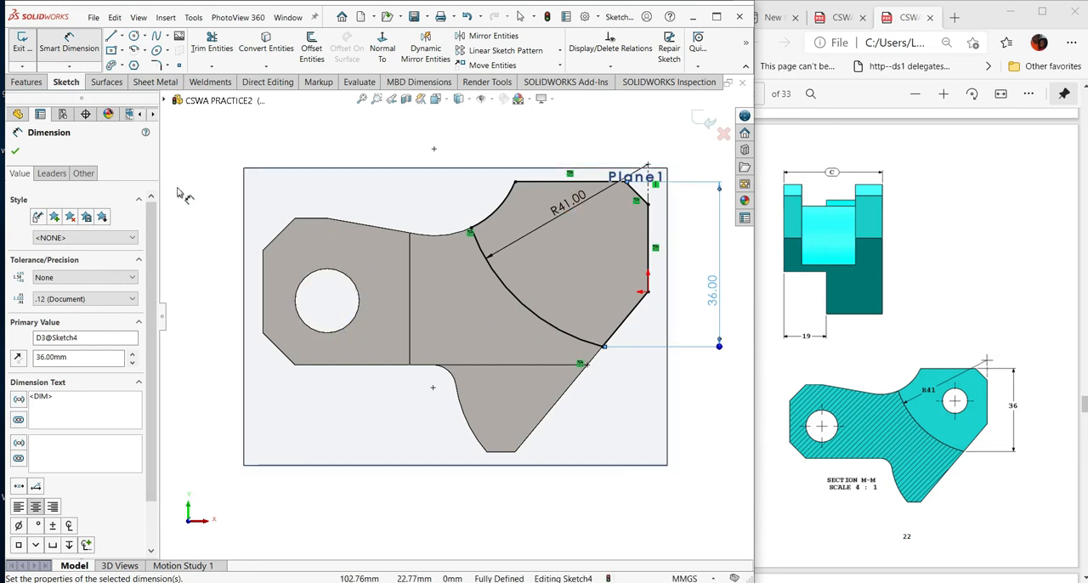
click(650, 192)
key(Escape)
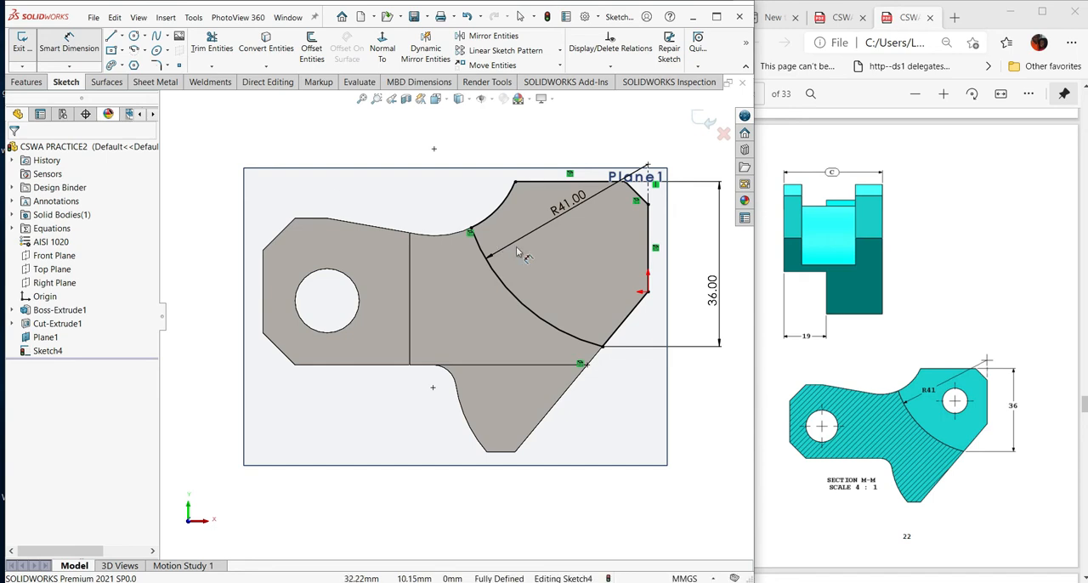
- Cut-extrude the arc-bounded region to a blind depth of 24 mm to form the middle slot
scroll(616, 306, up, 2)
mouse_move(616, 306)
middle_down()
mouse_move(676, 327)
mouse_move(628, 360)
mouse_move(623, 352)
middle_up()
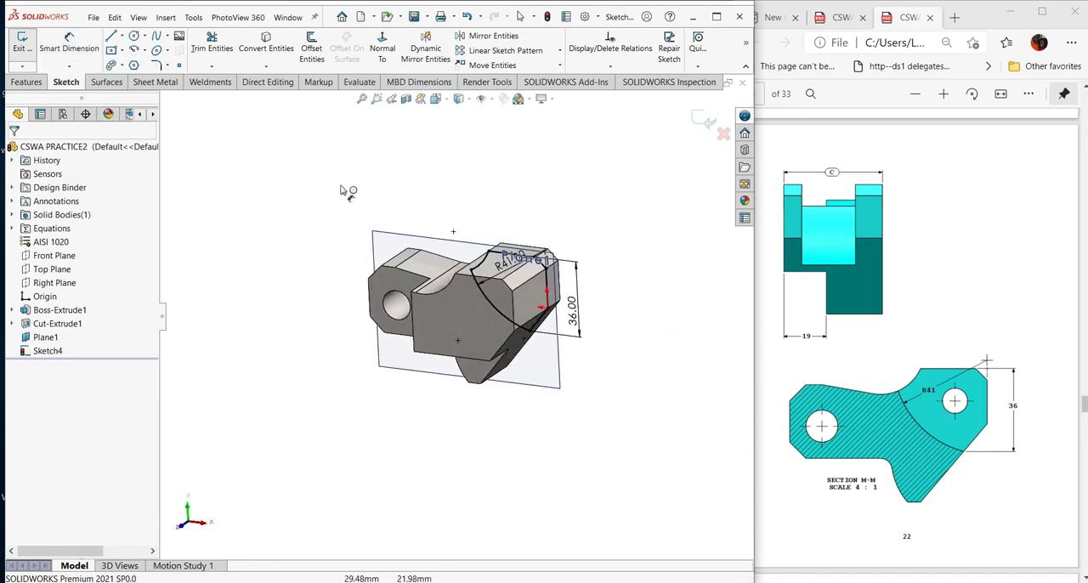
click(27, 82)
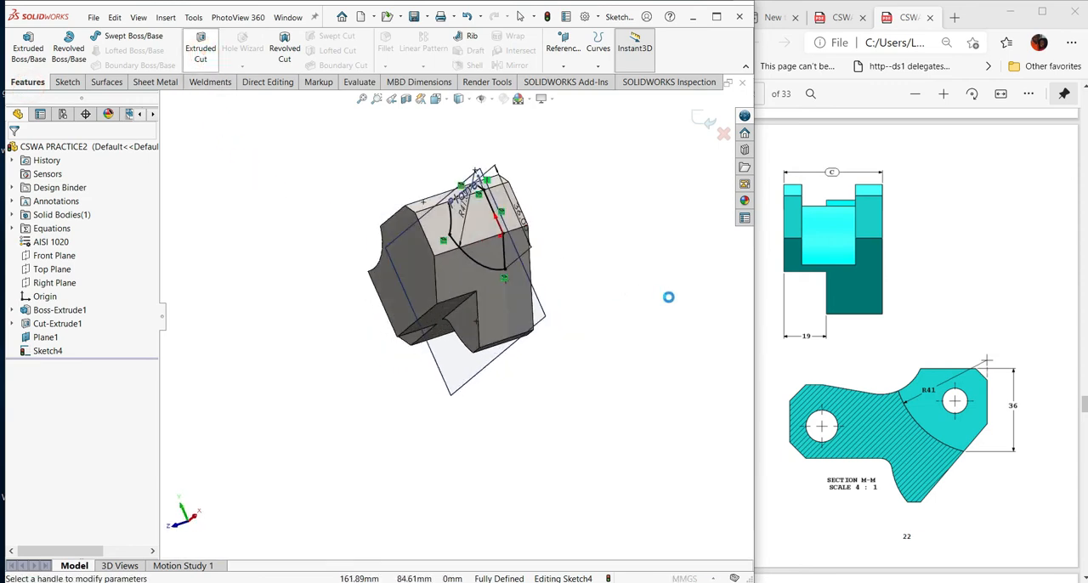
scroll(919, 328, up, 5)
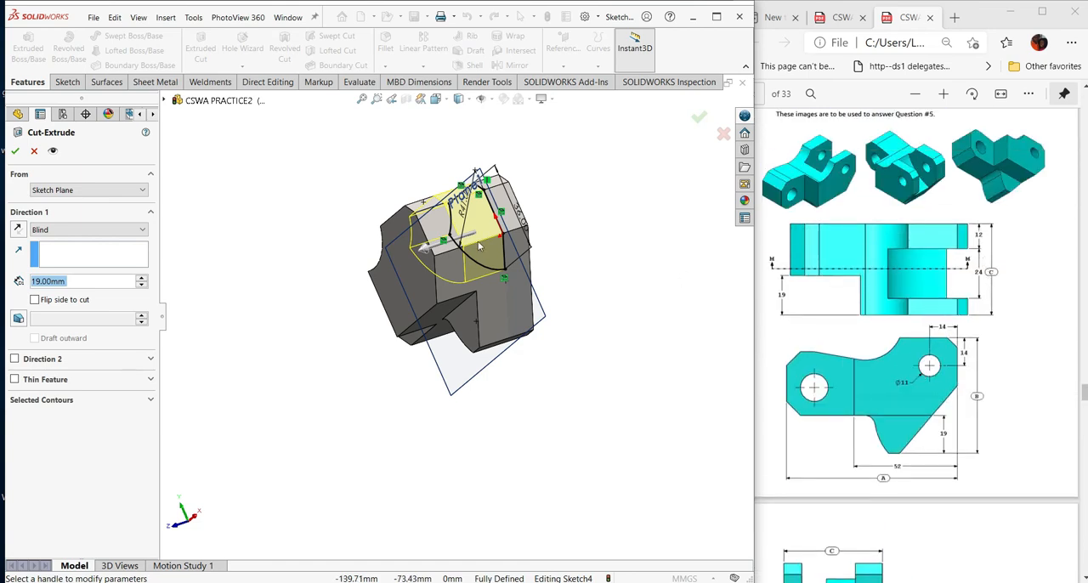
text(24)
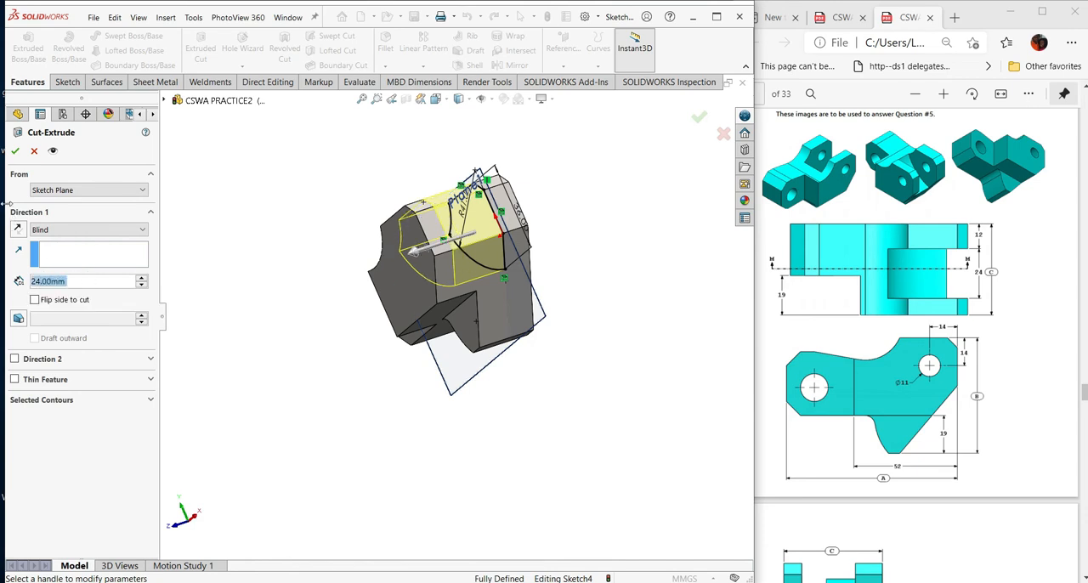
click(15, 151)
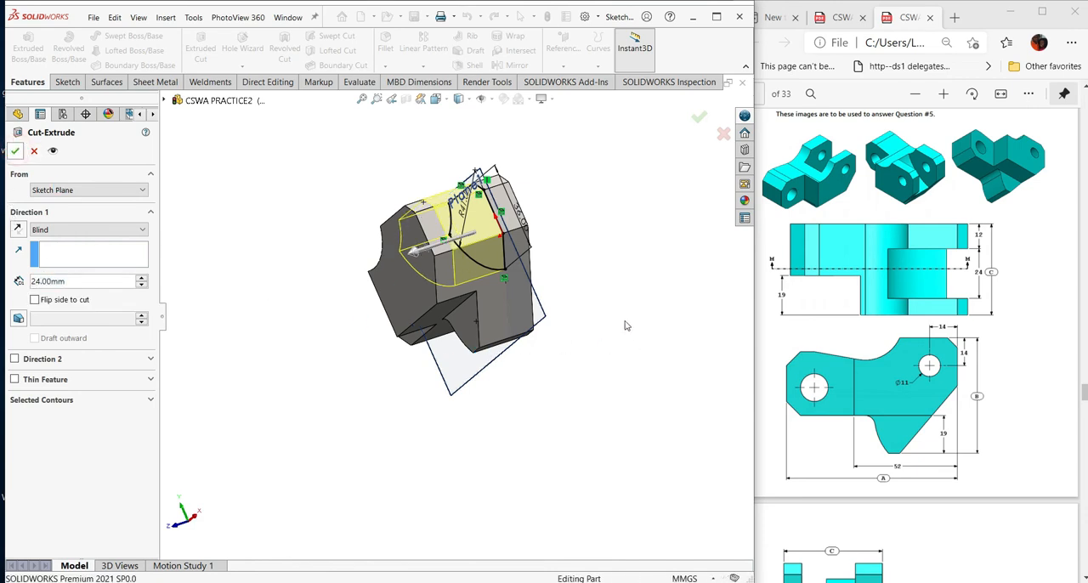
- Inspect the curved face of the slot cut and hide the offset reference plane
middle_drag(637, 321, 618, 540)
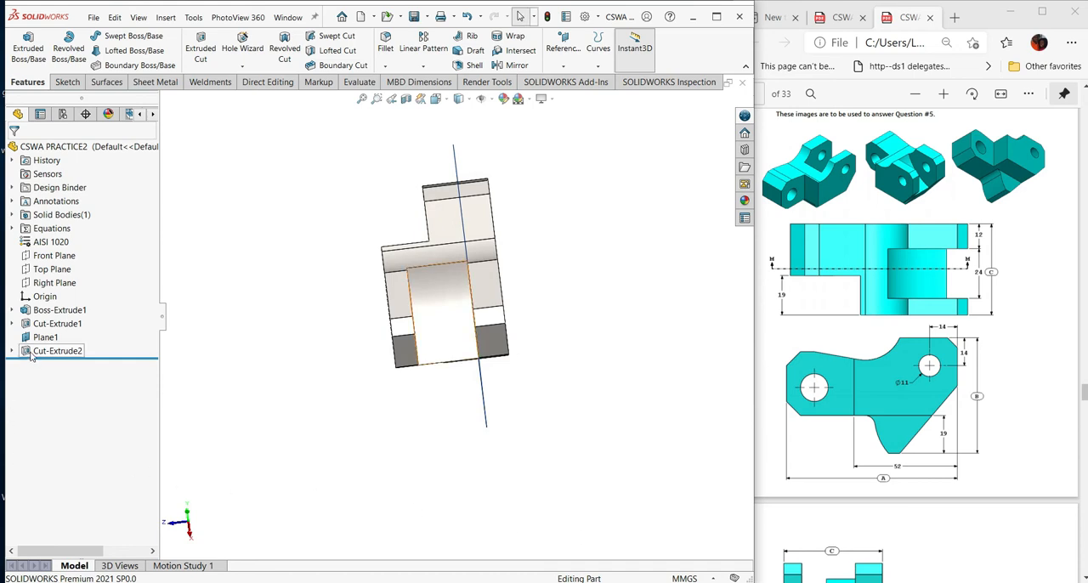
click(451, 316)
mouse_move(556, 395)
middle_down()
mouse_move(559, 370)
mouse_move(559, 395)
middle_up()
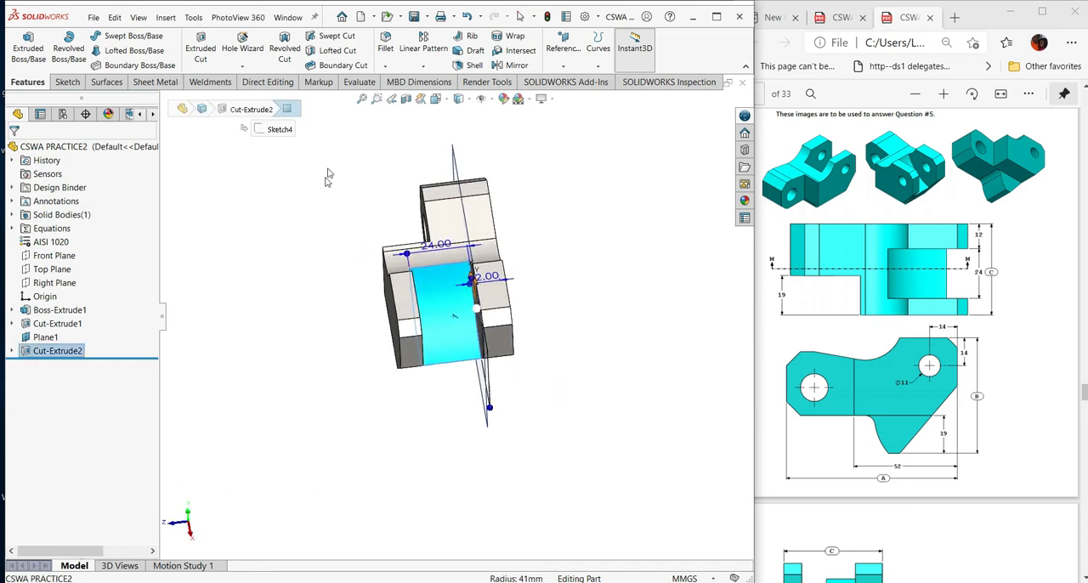
click(630, 343)
middle_drag(627, 367, 648, 321)
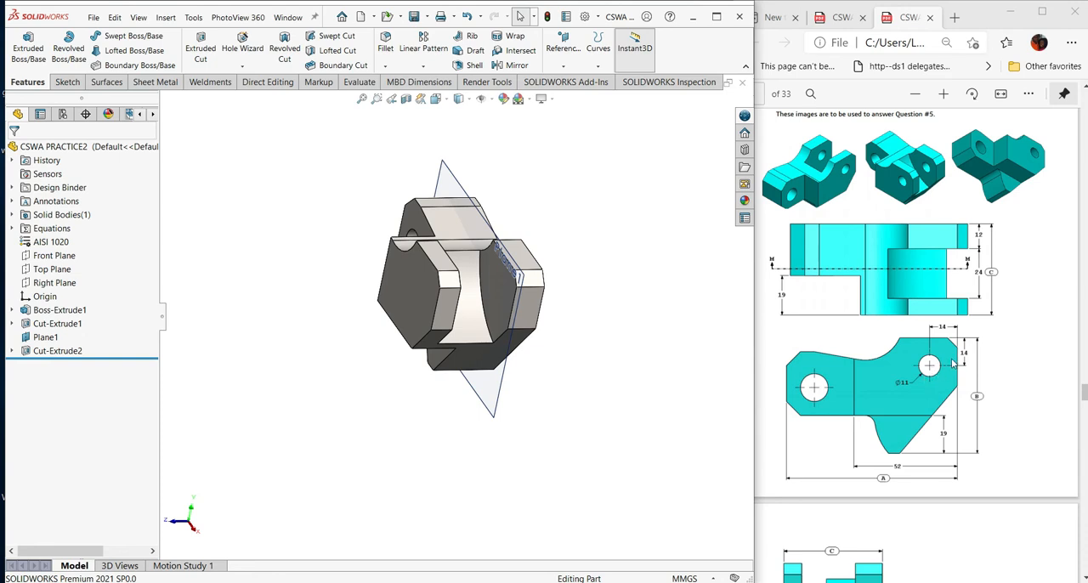
middle_drag(605, 336, 637, 311)
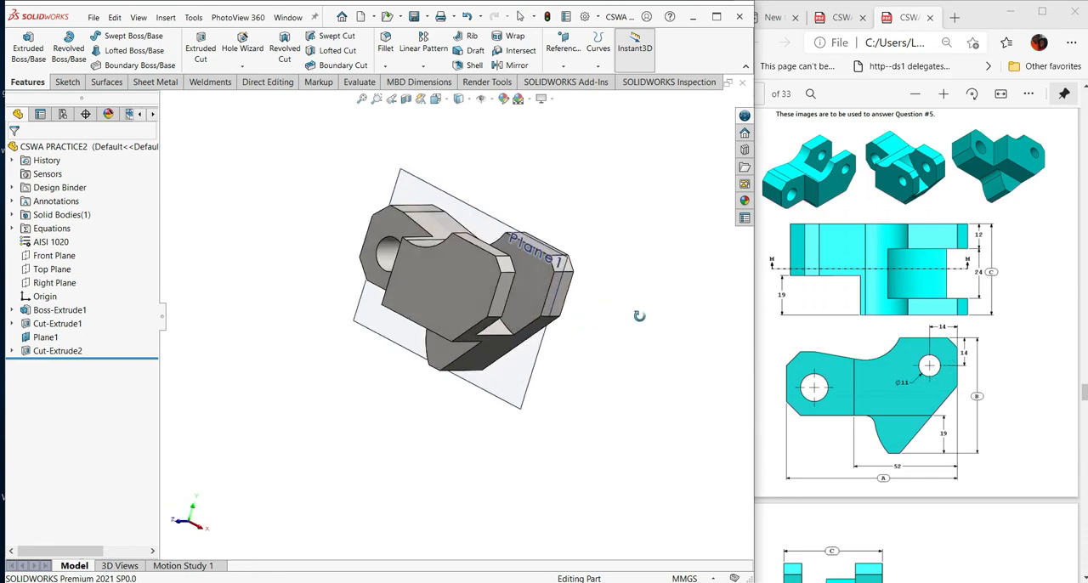
click(510, 380)
right_click(511, 380)
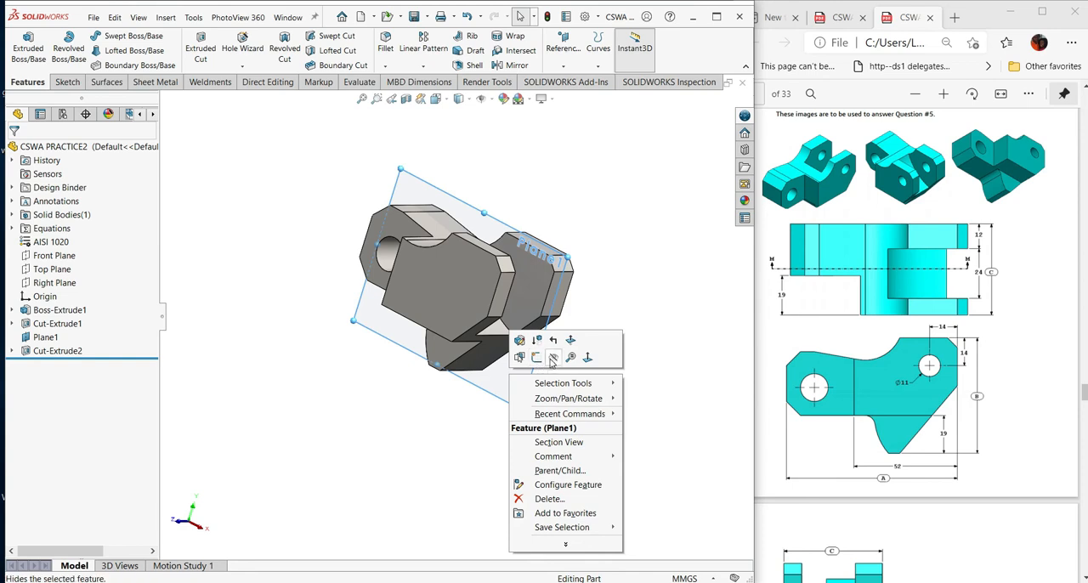
click(548, 356)
- Start a sketch on the large raised face and draw a circle about 10.5 mm in diameter near its chamfered upper corner
middle_drag(625, 366, 676, 251)
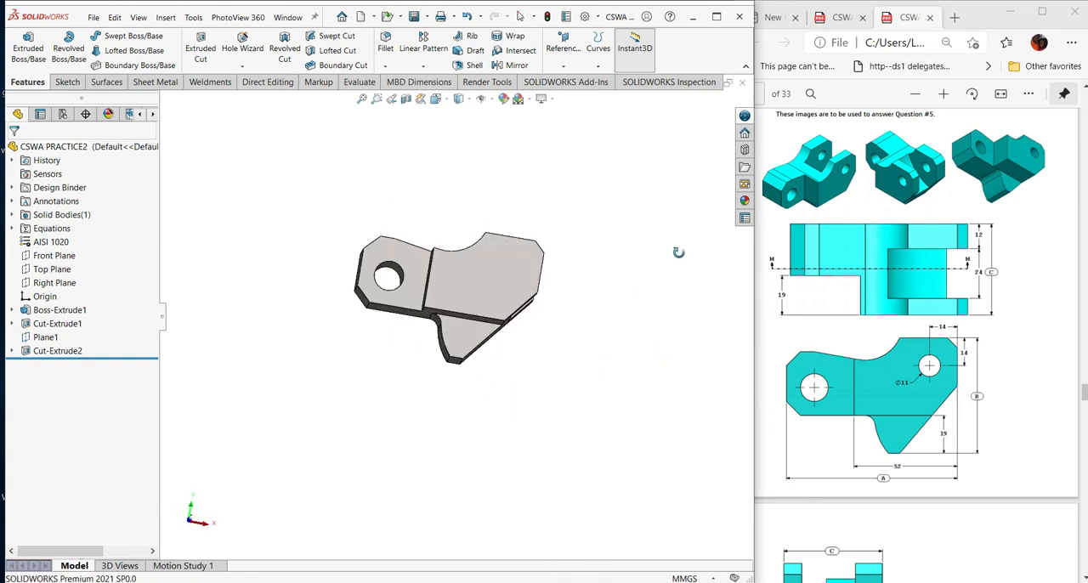
click(513, 269)
click(564, 231)
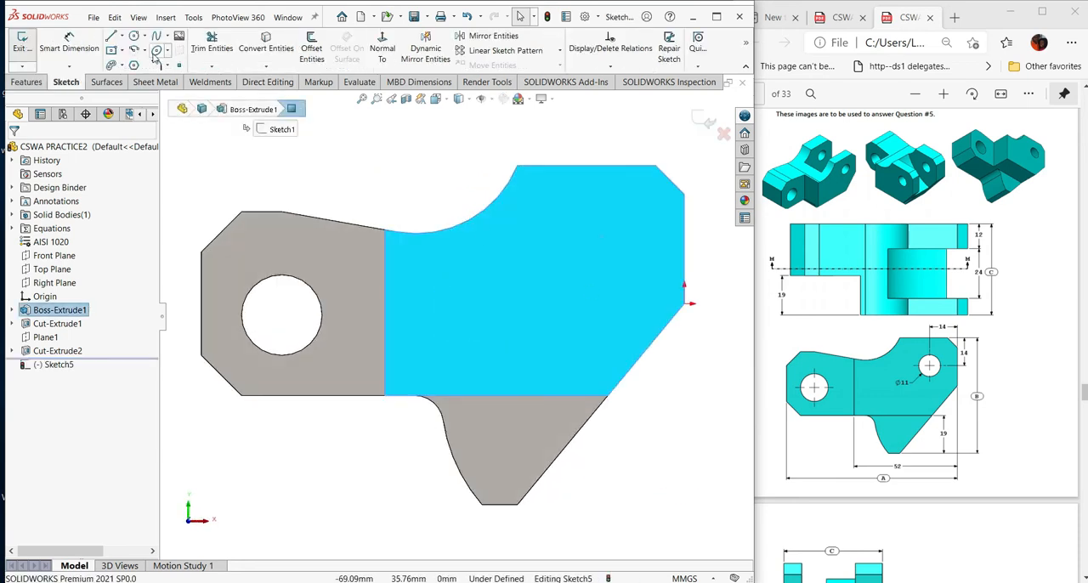
click(134, 36)
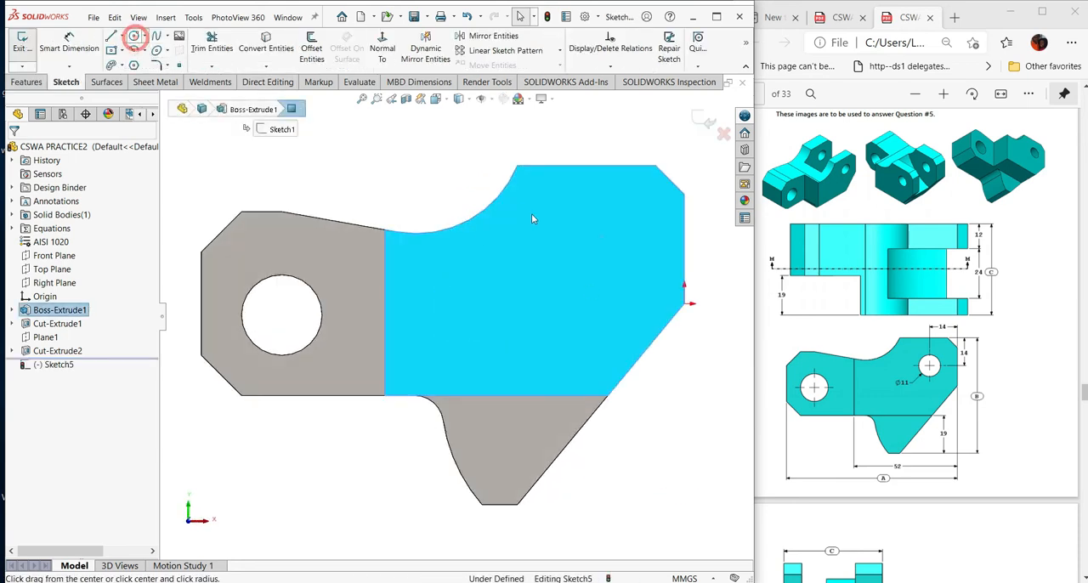
click(606, 222)
click(635, 208)
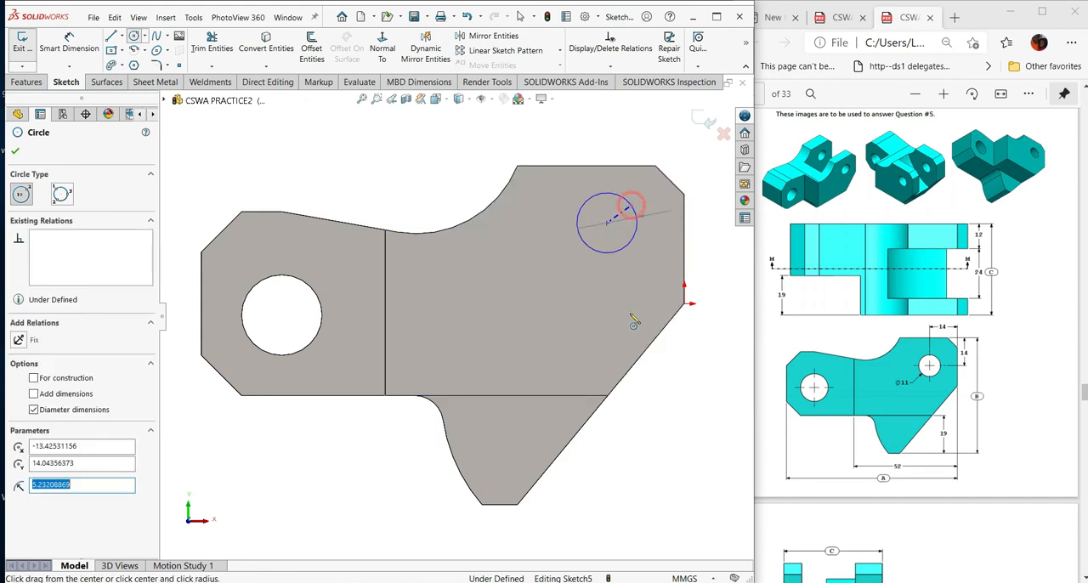
key(Escape)
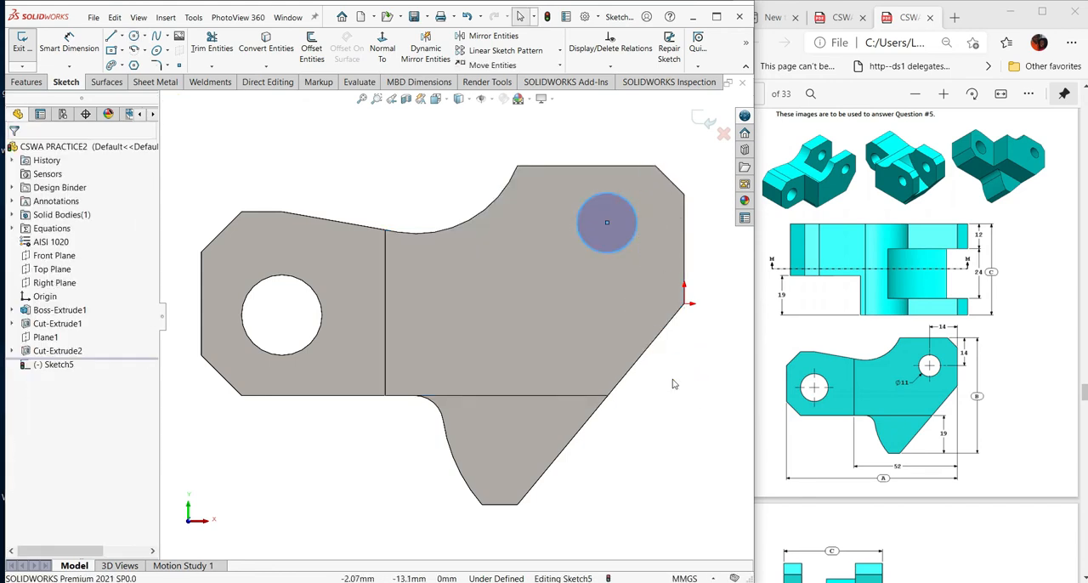
- Dimension the sketched circle's diameter and set it to 11 mm
key(s)
click(713, 390)
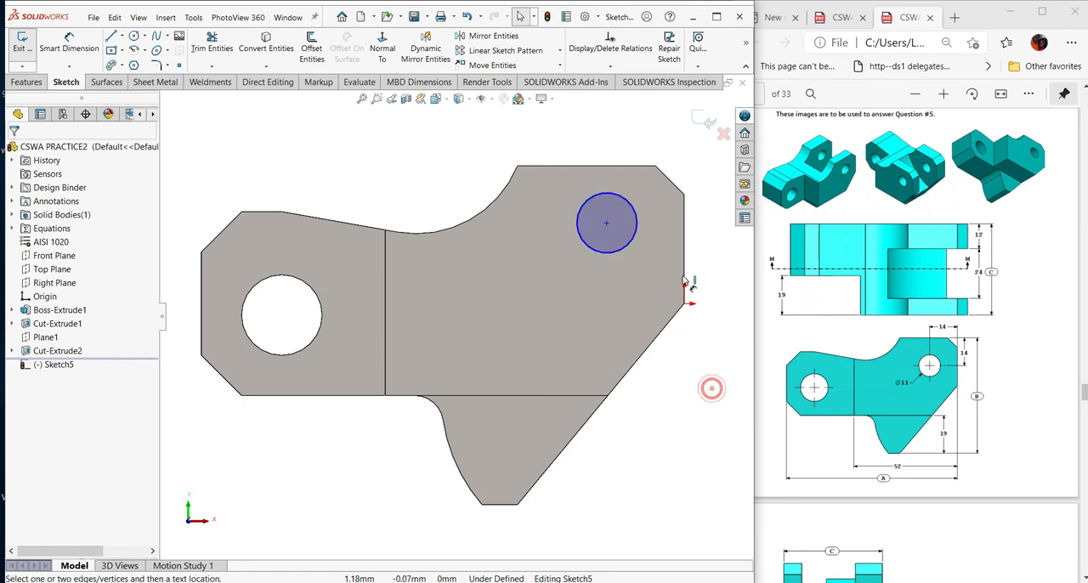
click(631, 240)
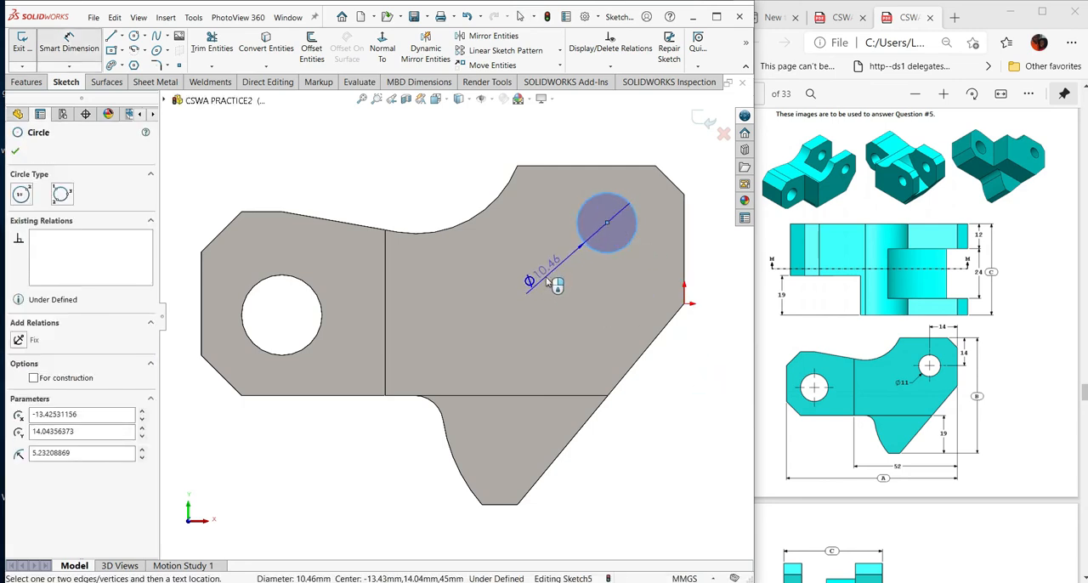
click(553, 283)
text(11)
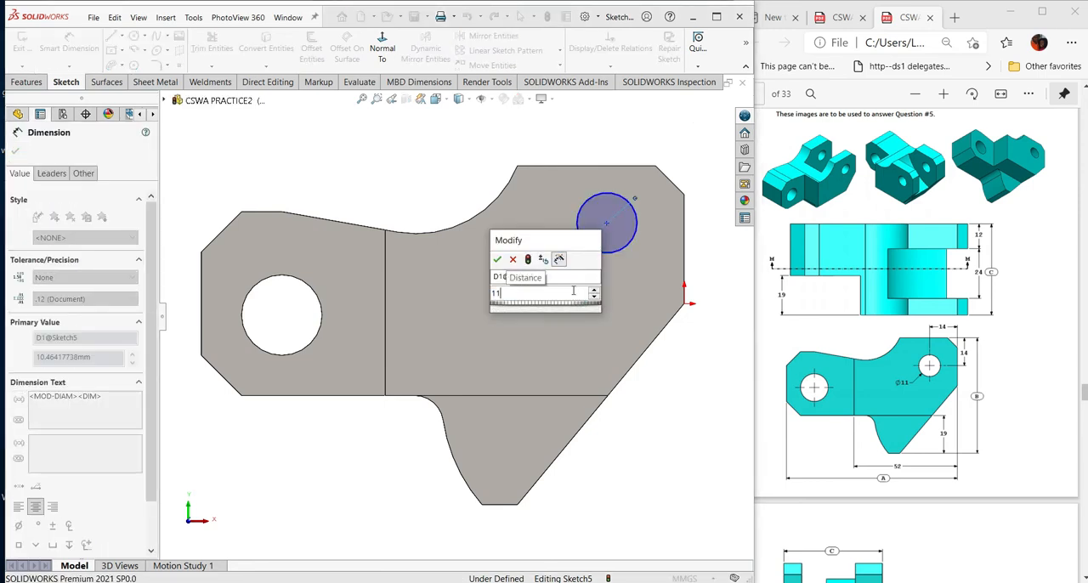
key(Return)
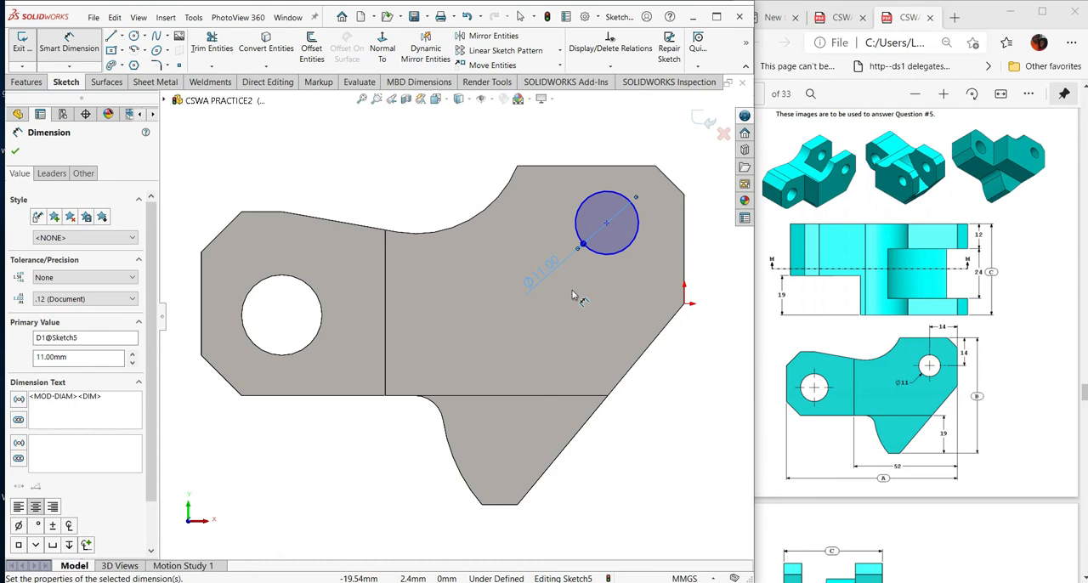
- Dimension the horizontal distance from the circle's center to the vertical edge beside the origin and set it to 14 mm
click(608, 224)
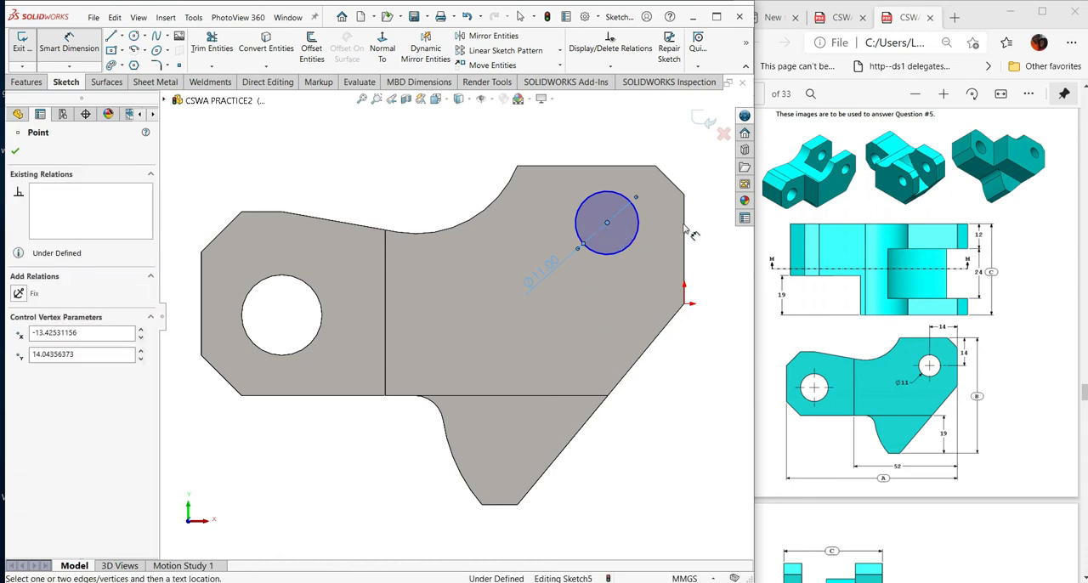
click(685, 224)
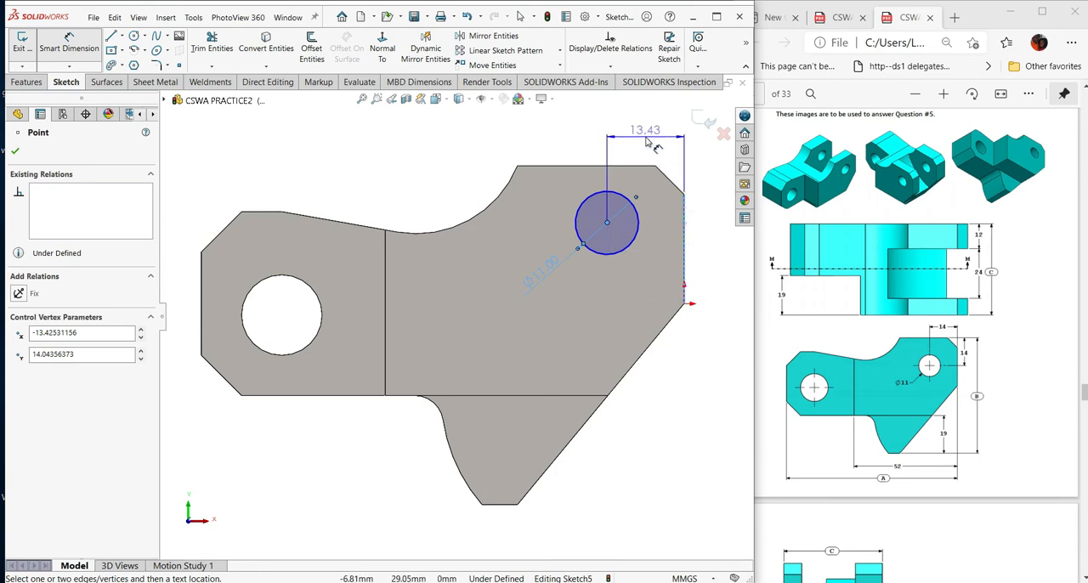
click(648, 140)
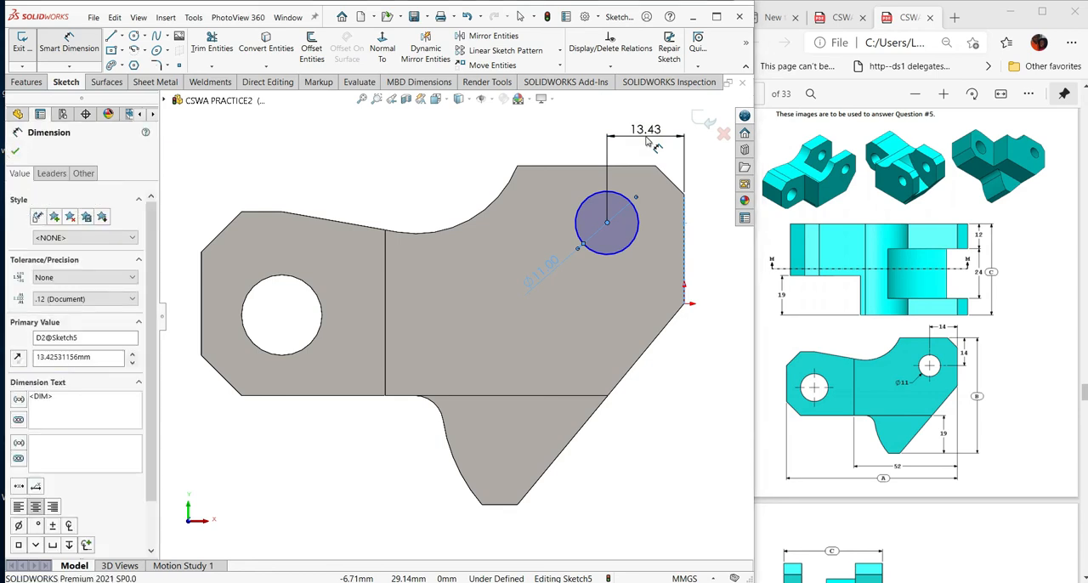
text(14)
key(Return)
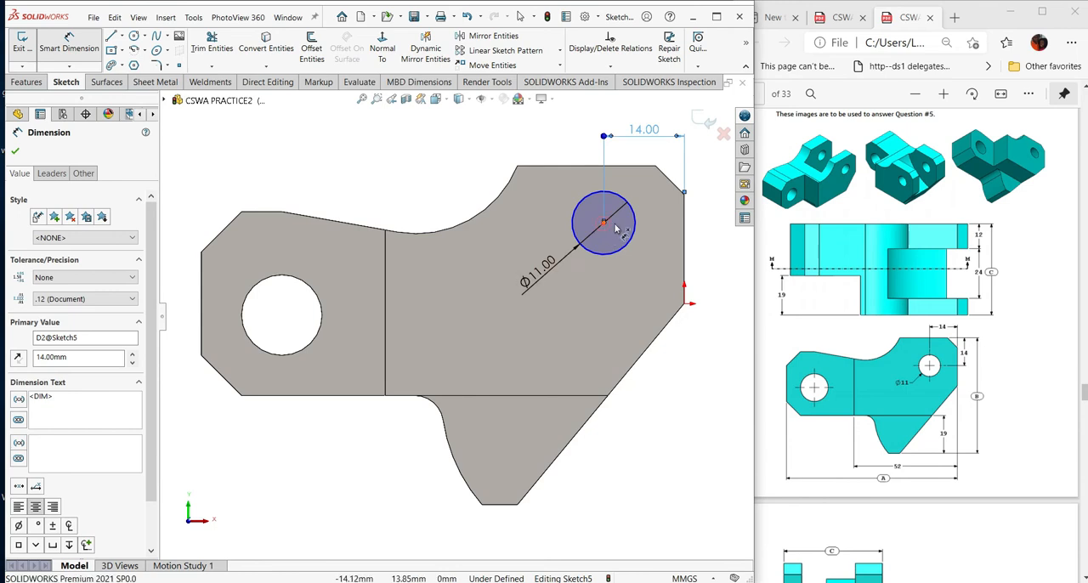
- Dimension the vertical distance from the circle's center to the plate's upper horizontal edge and set it to 14 mm
click(603, 224)
click(630, 167)
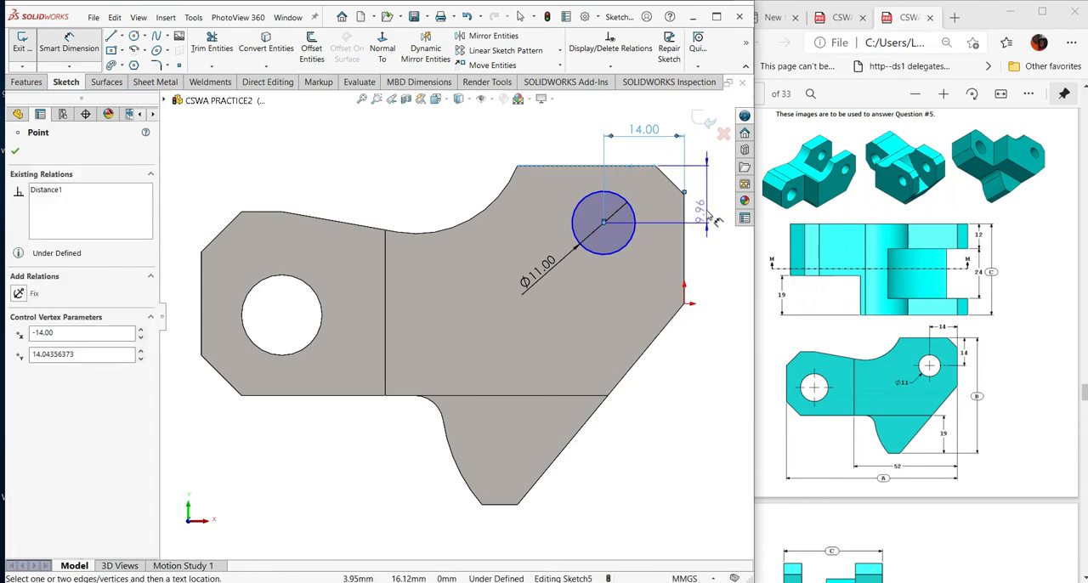
click(715, 214)
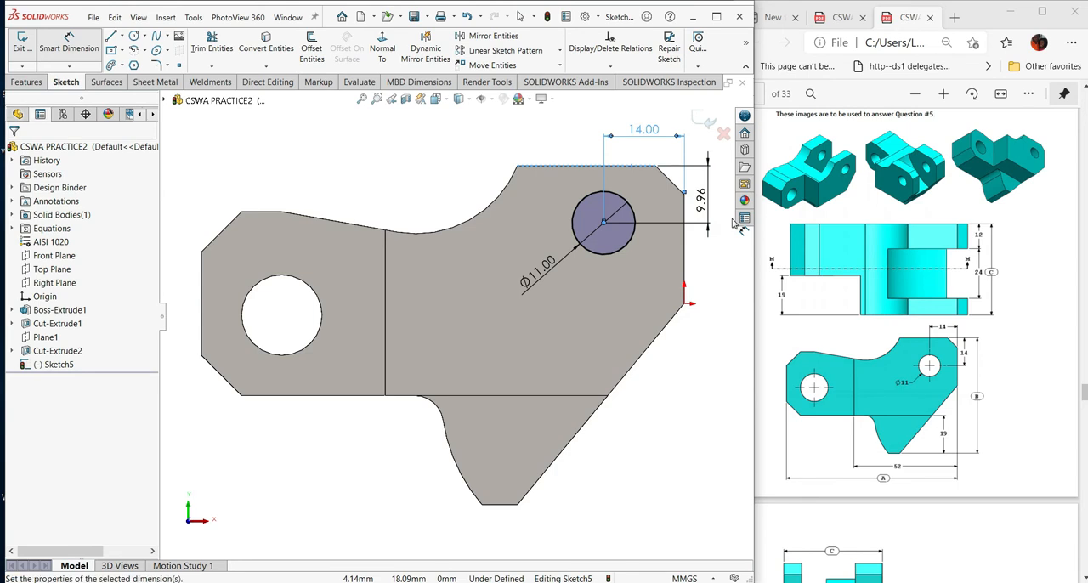
click(733, 222)
text(14)
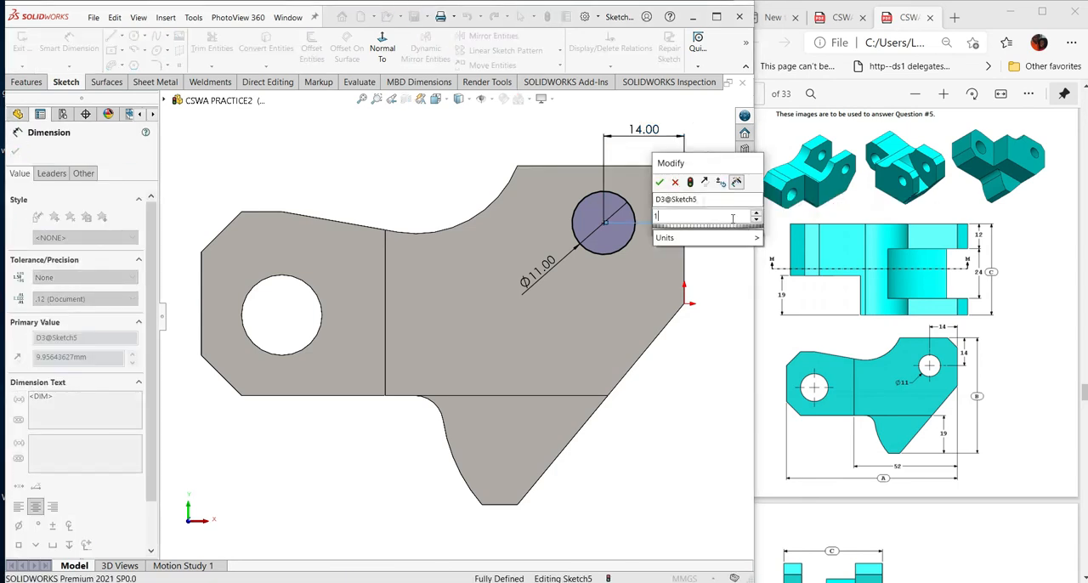
key(Return)
scroll(517, 288, down, 3)
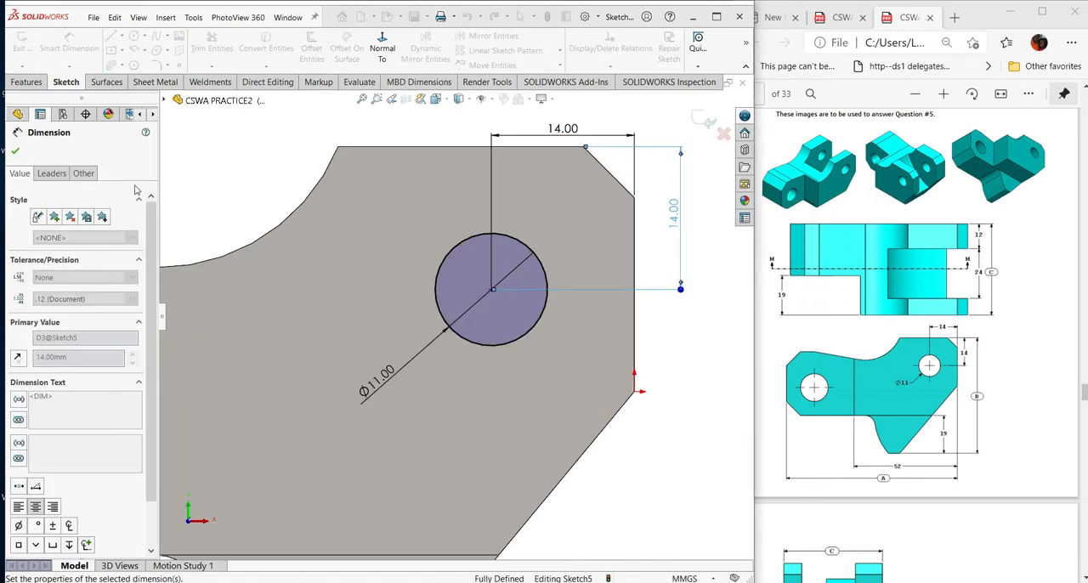
click(14, 151)
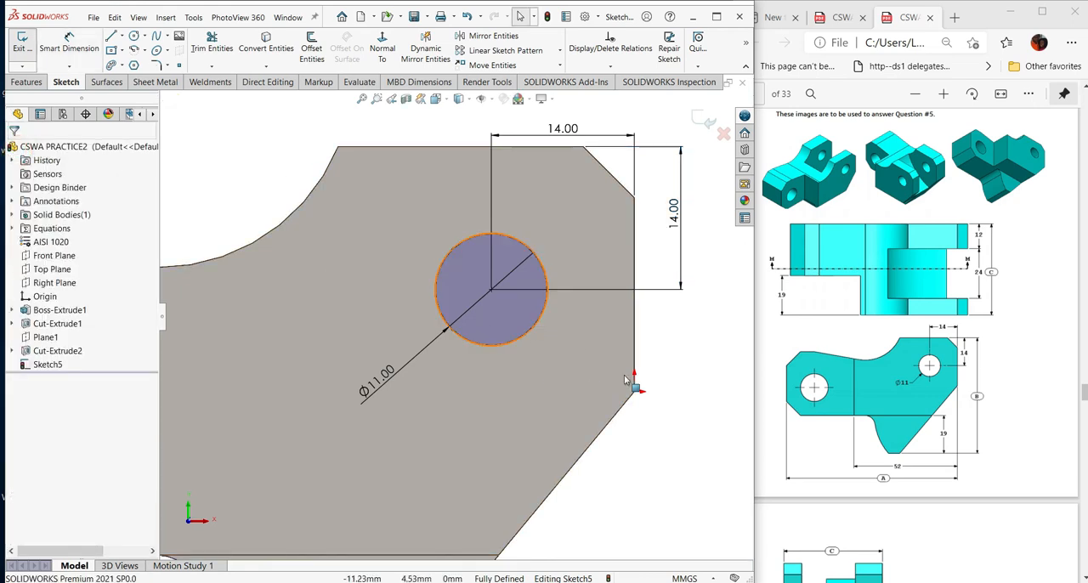
- Cut-extrude the 11 mm circle with a Through All end condition to make the hole through both lugs
key(z)
key(z)
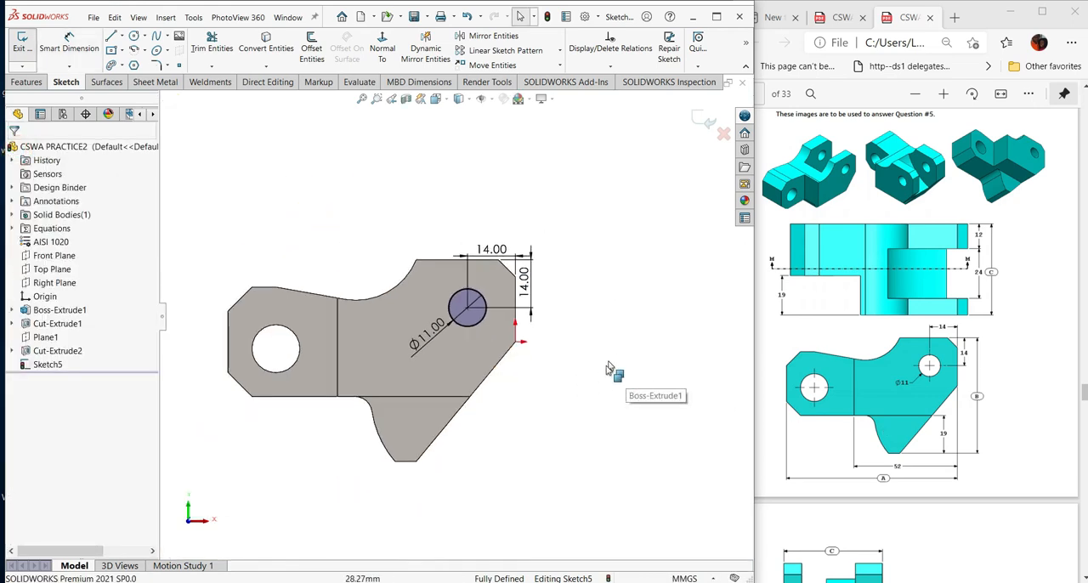
ctrl+middle_drag(576, 417, 600, 409)
scroll(958, 414, down, 6)
scroll(930, 412, down, 3)
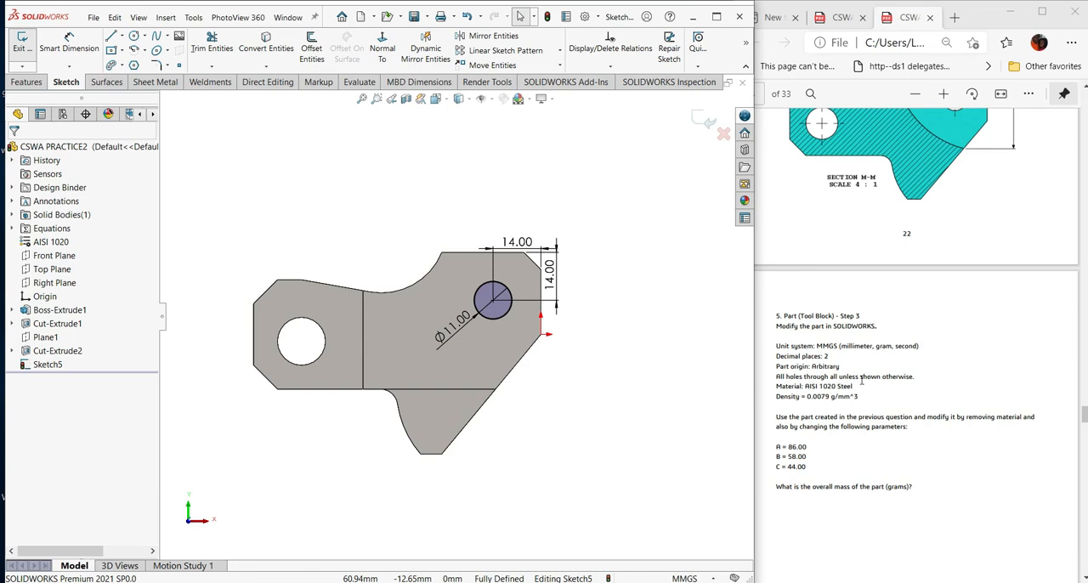
mouse_move(527, 289)
middle_down()
mouse_move(549, 272)
mouse_move(603, 289)
mouse_move(529, 311)
middle_up()
click(28, 82)
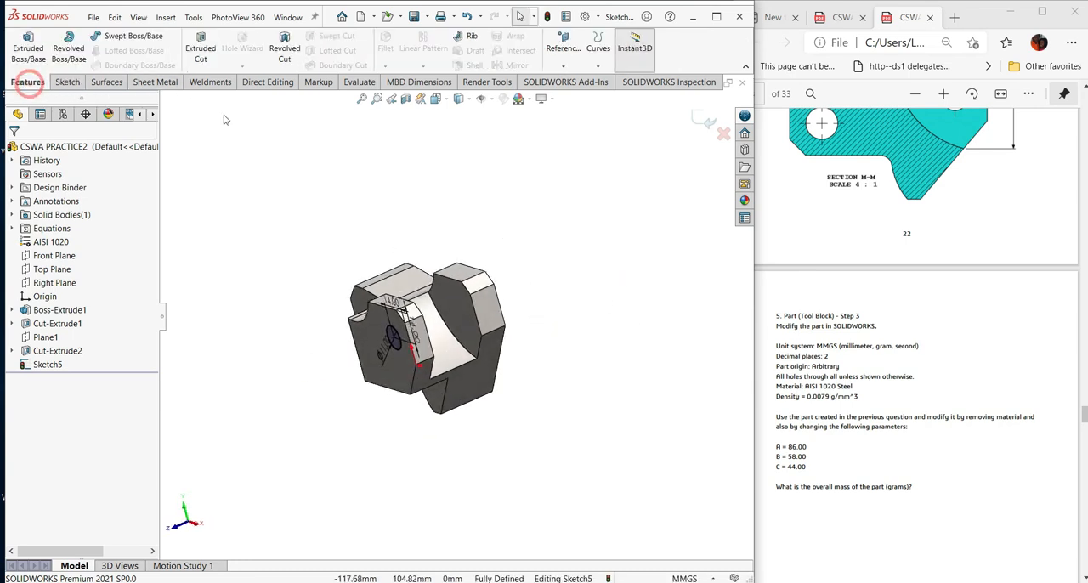
click(201, 51)
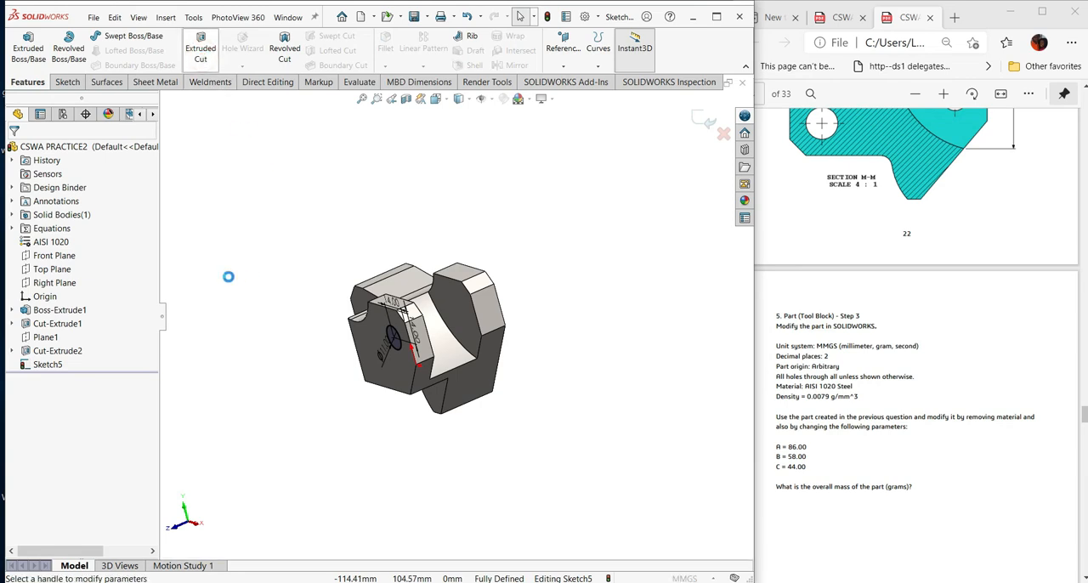
click(107, 227)
click(90, 252)
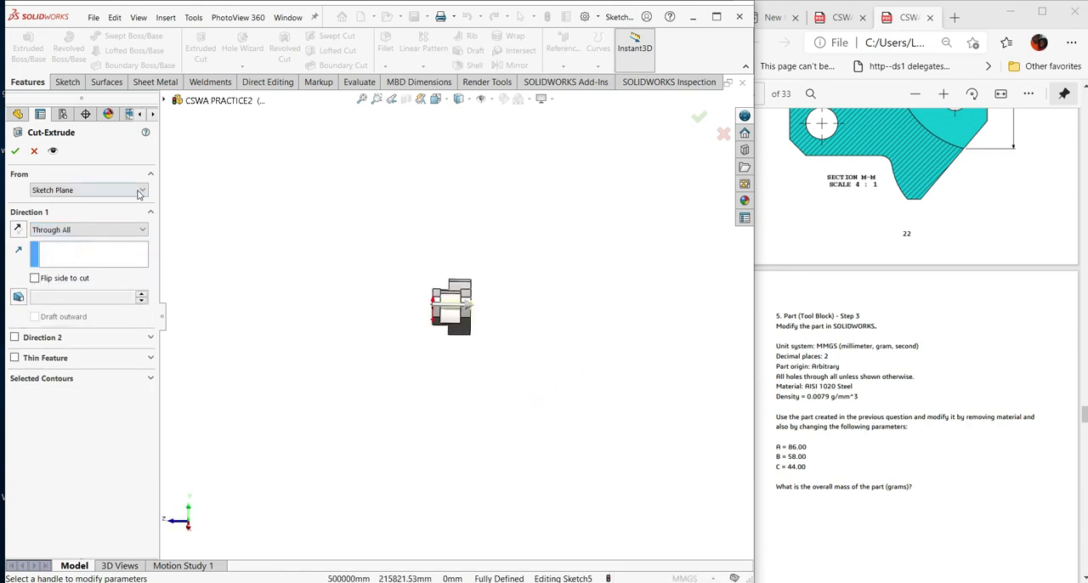
click(16, 153)
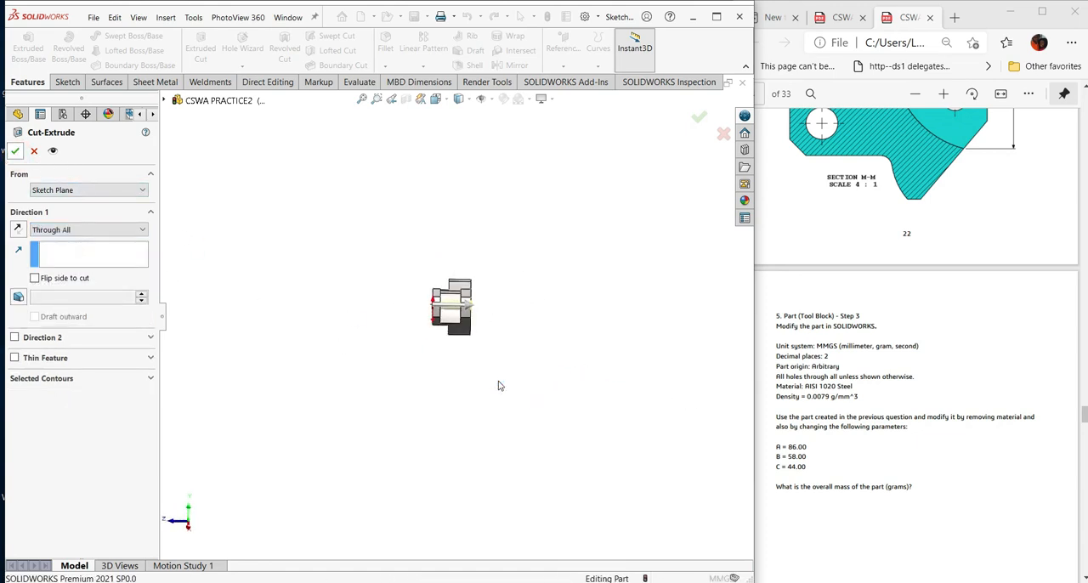
- Compare the part's hole, slot and lower lobe with the drawing views, and read the Question 5 instructions and parameters
mouse_move(508, 373)
middle_down()
mouse_move(496, 366)
mouse_move(569, 348)
mouse_move(668, 414)
mouse_move(584, 369)
middle_up()
scroll(1020, 374, up, 3)
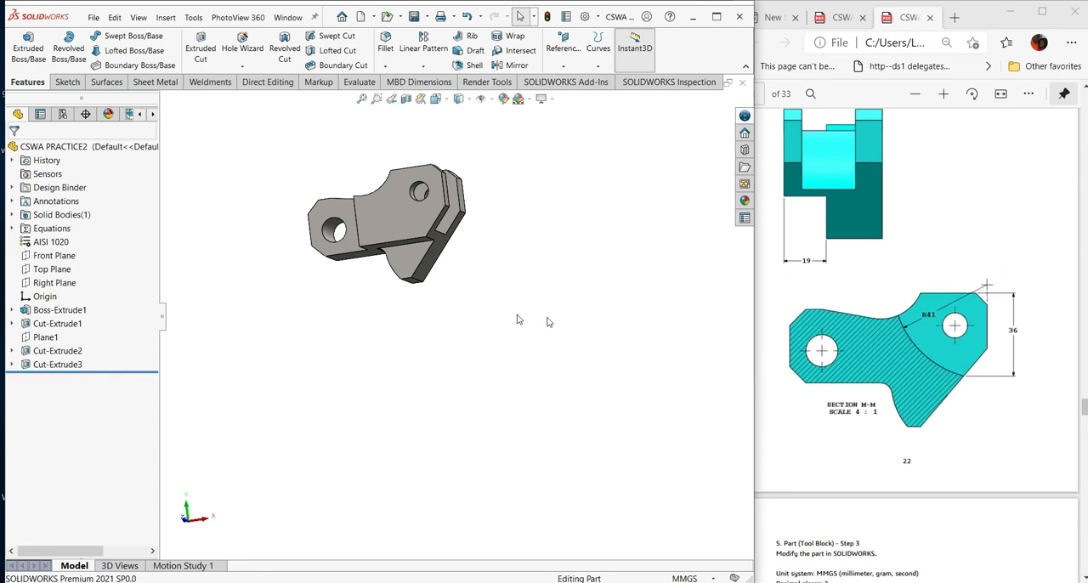
scroll(978, 384, up, 5)
scroll(978, 383, up, 5)
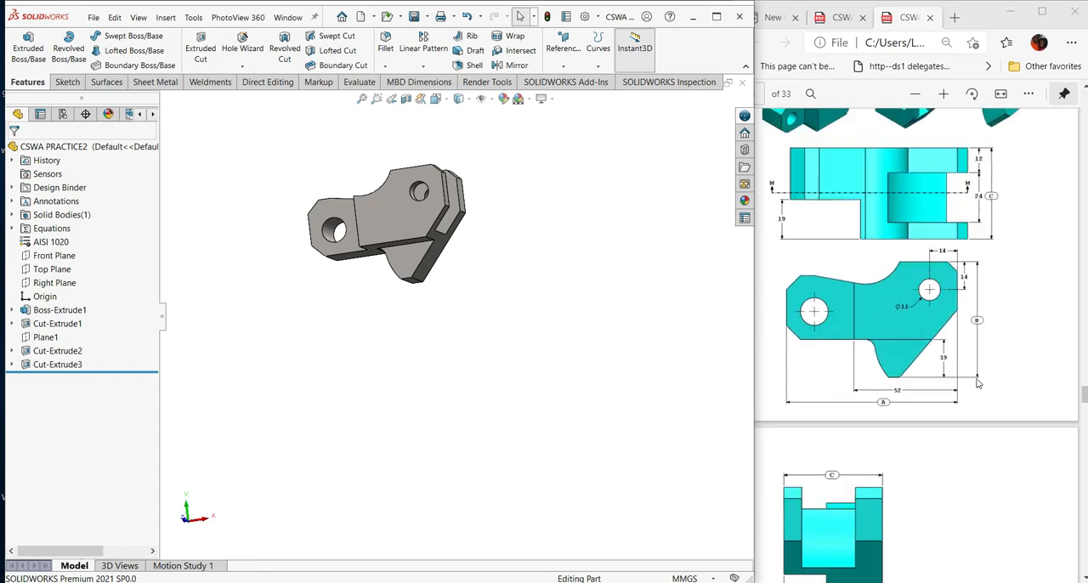
middle_drag(575, 284, 588, 323)
middle_drag(614, 291, 625, 251)
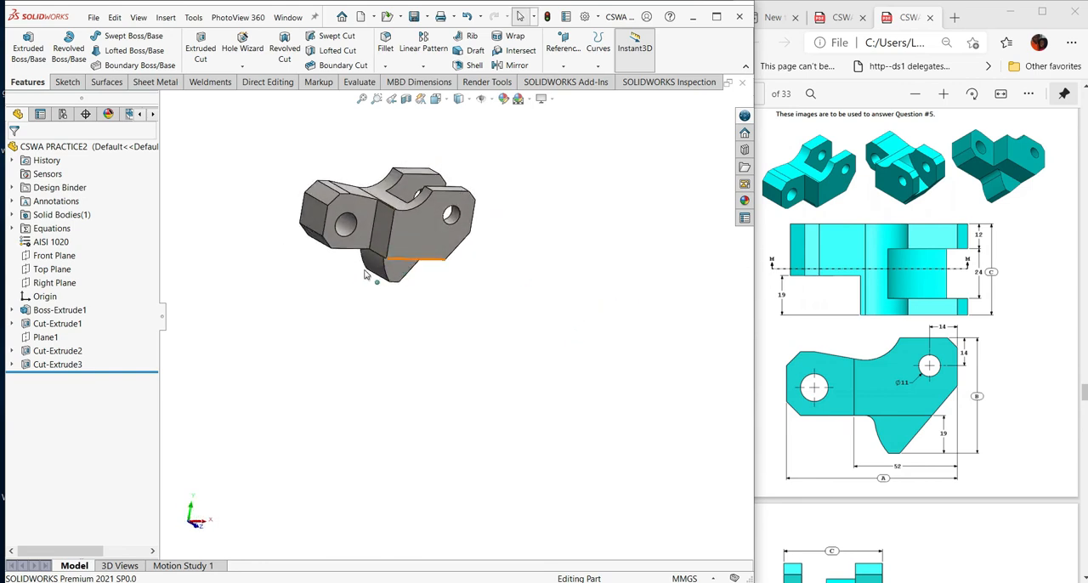
middle_drag(470, 273, 523, 215)
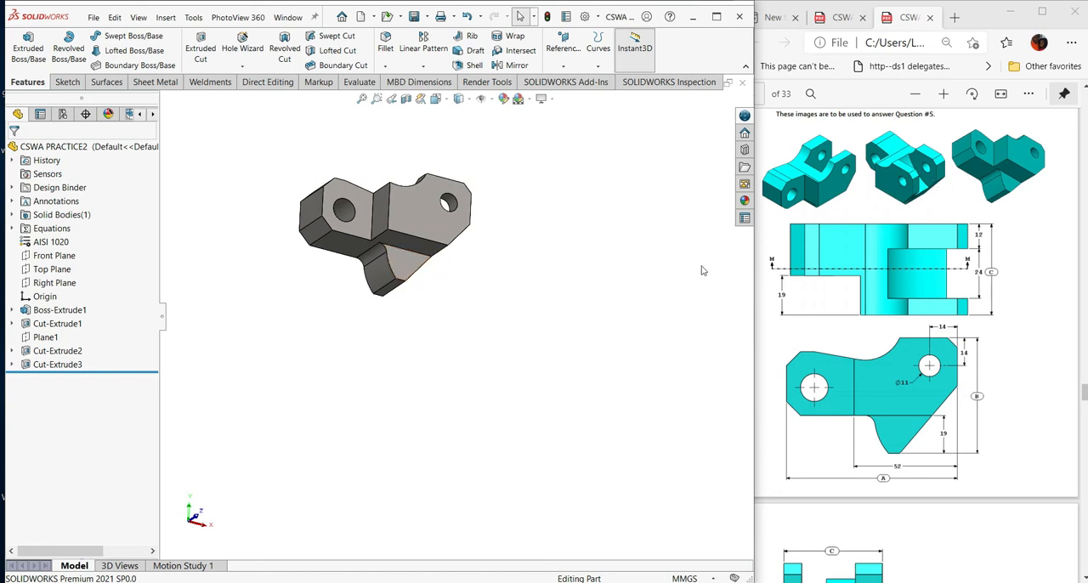
middle_drag(542, 311, 482, 411)
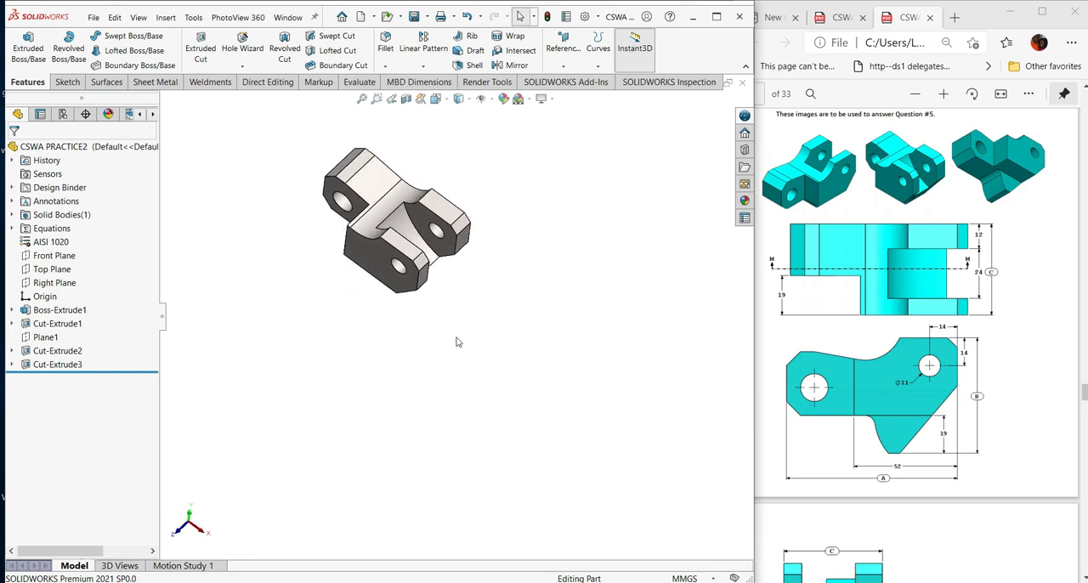
scroll(936, 367, down, 5)
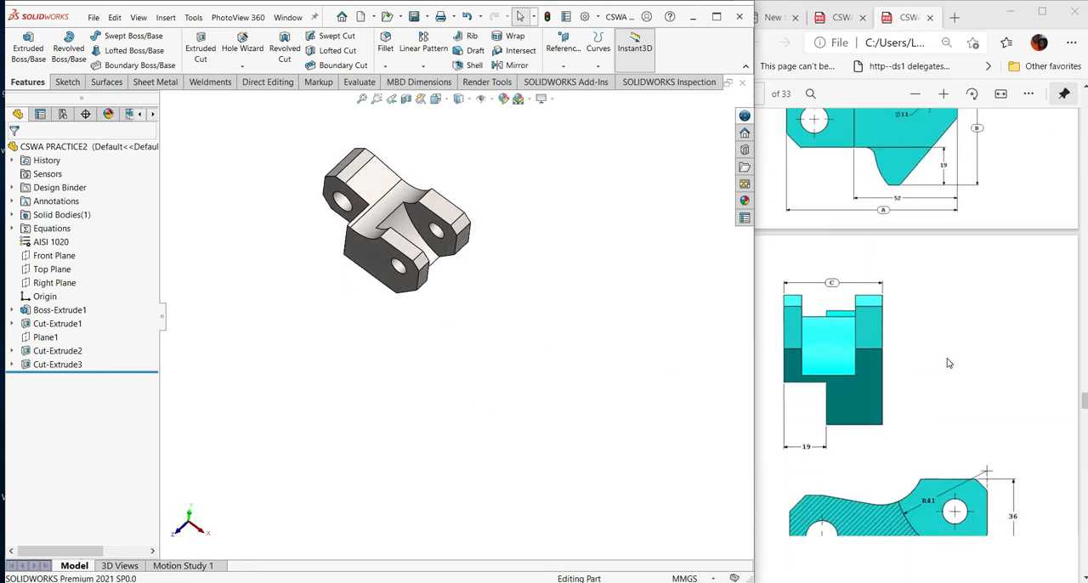
scroll(935, 353, down, 3)
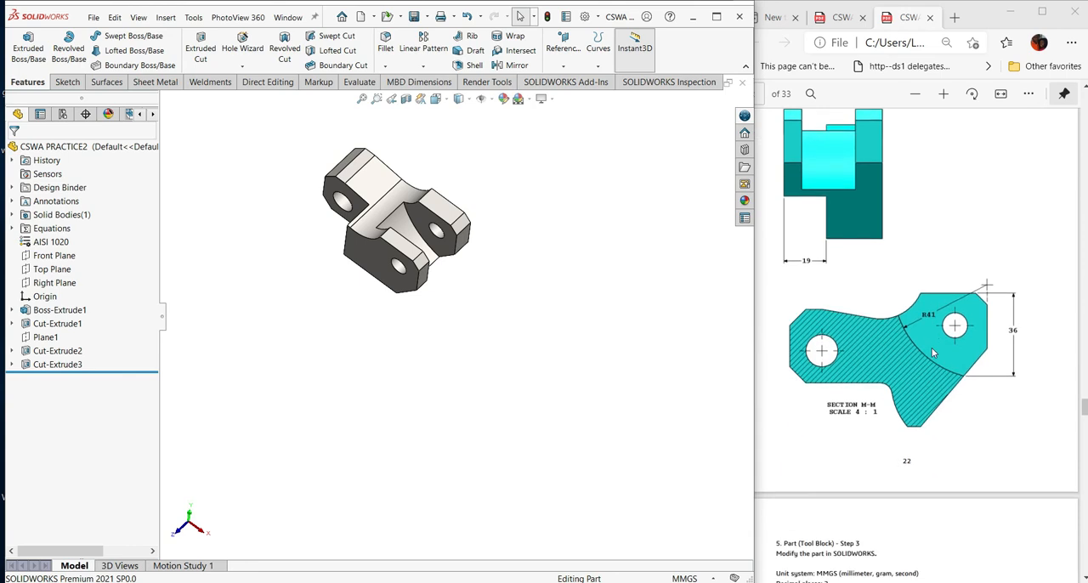
scroll(933, 353, down, 4)
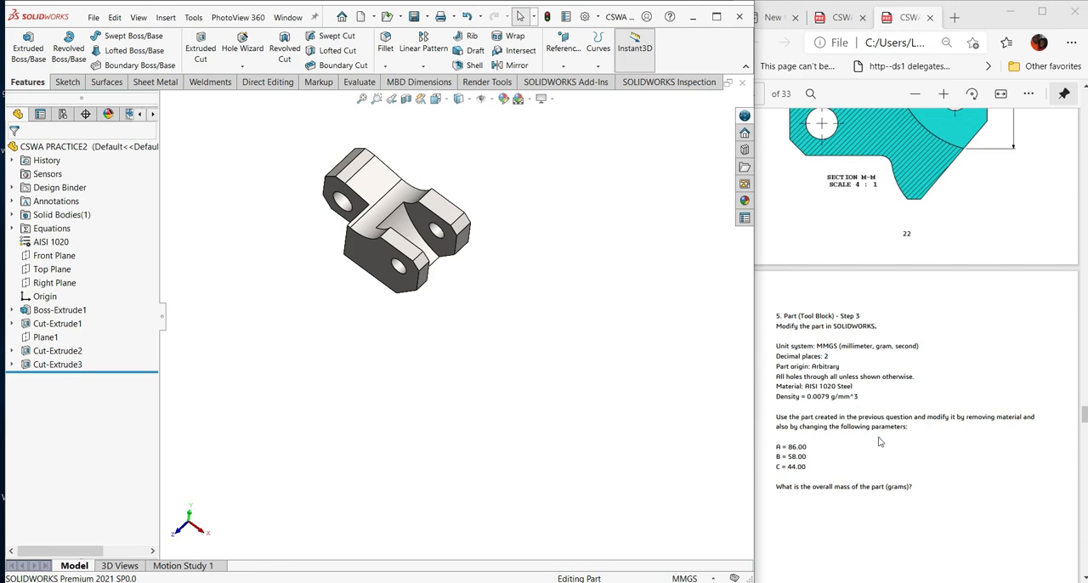
scroll(884, 439, down, 1)
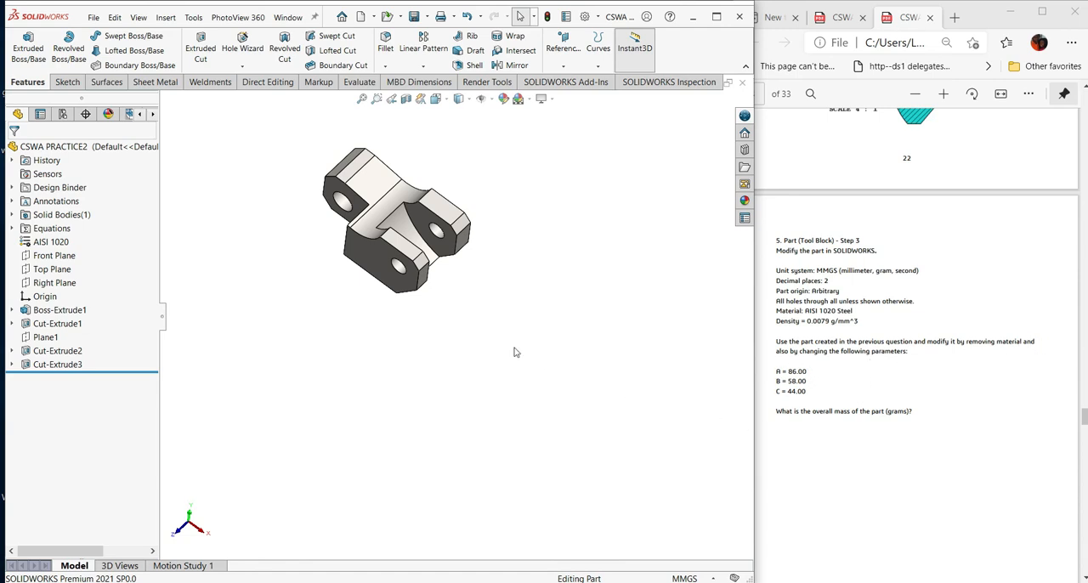
scroll(369, 289, down, 2)
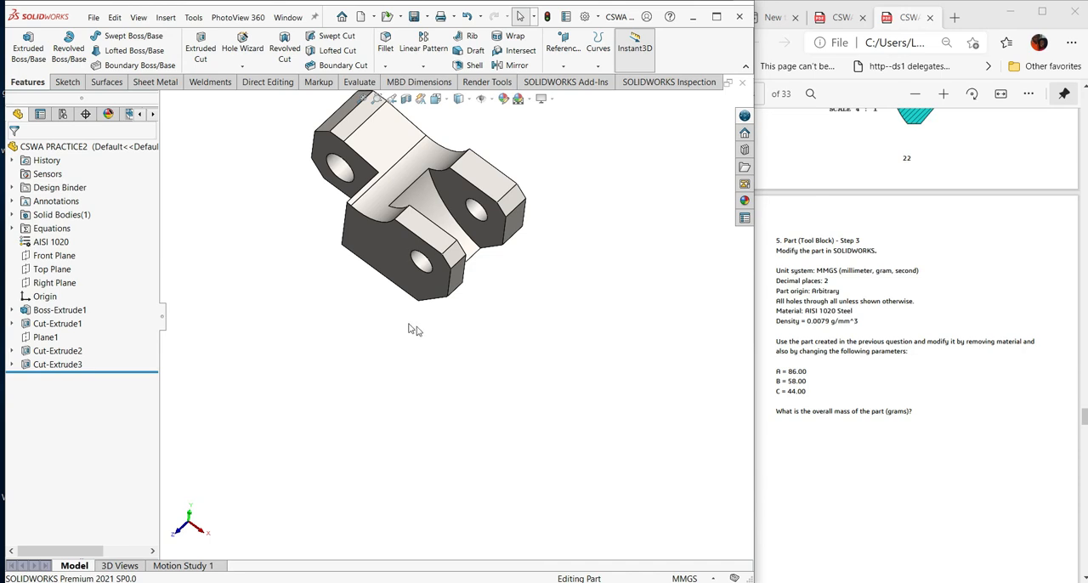
ctrl+middle_drag(459, 340, 471, 418)
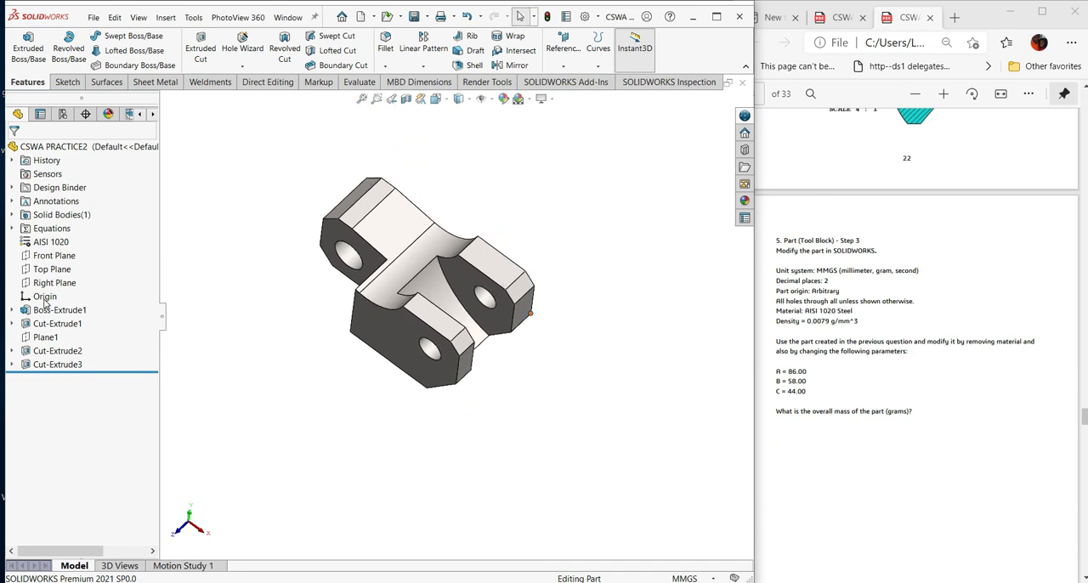
- Open the part's equations for editing and set global variable A to 86
click(12, 228)
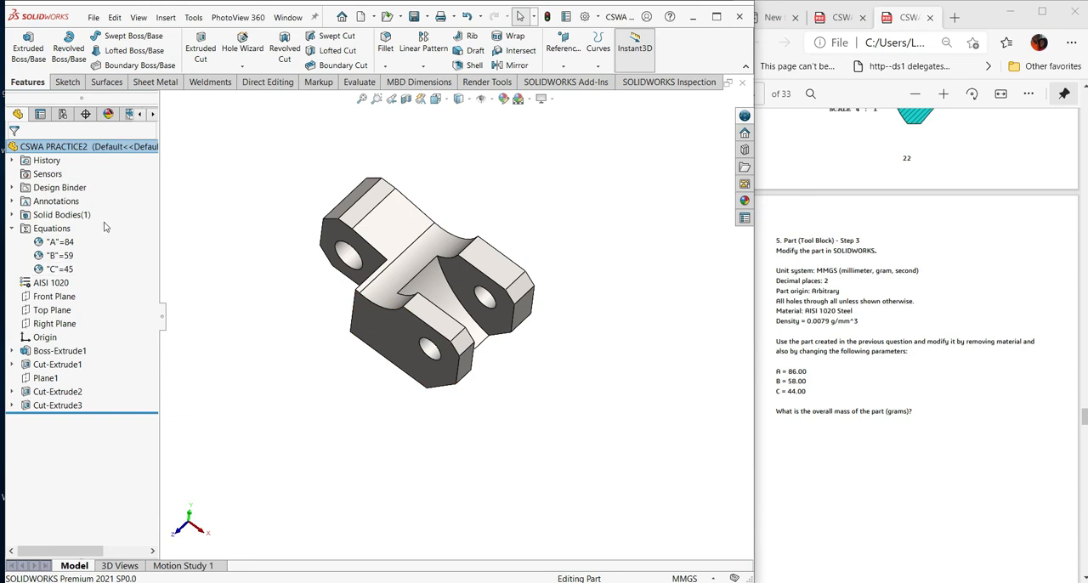
right_click(47, 231)
click(85, 240)
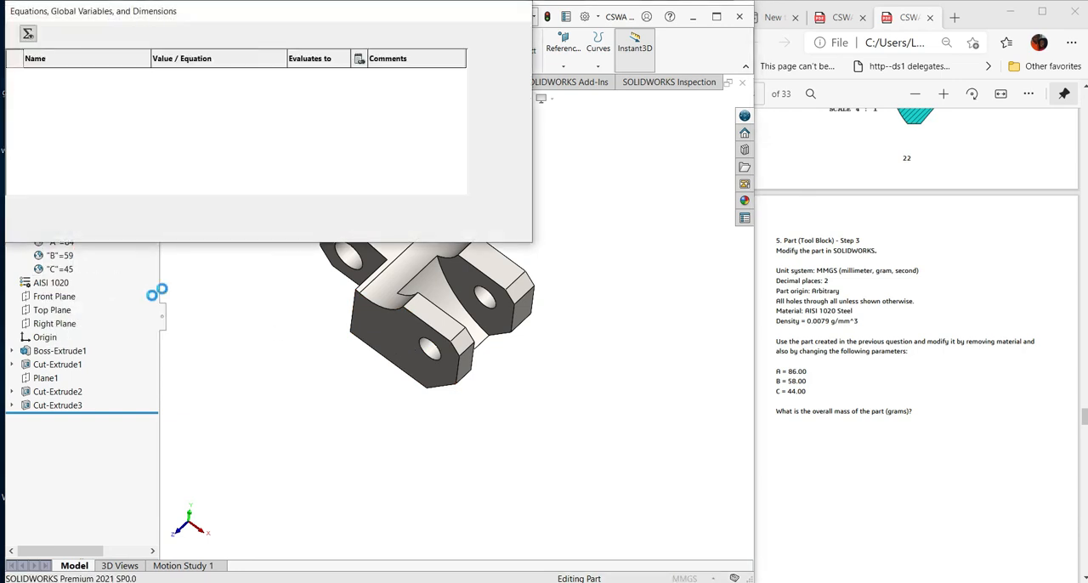
click(189, 88)
key(BackSpace)
key(Tab)
- Set global variable B to 58 and C to 44, and apply the equation changes
click(180, 100)
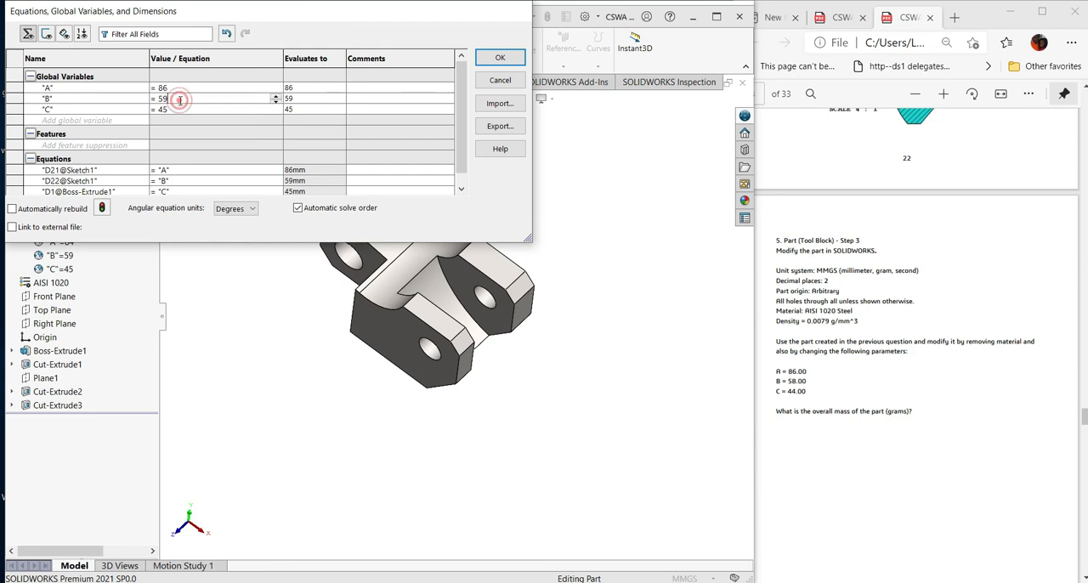
key(BackSpace)
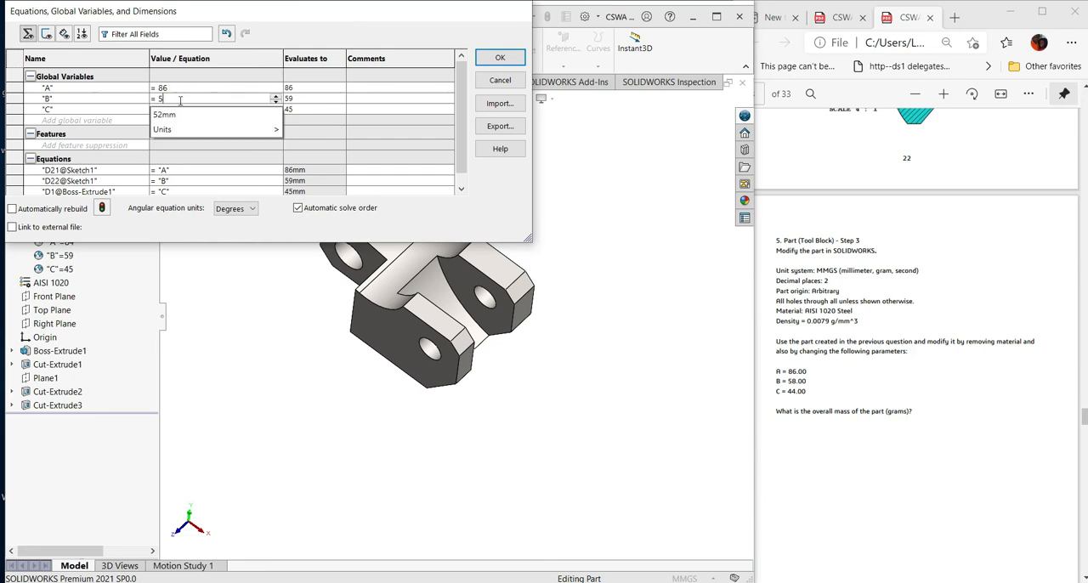
text(8)
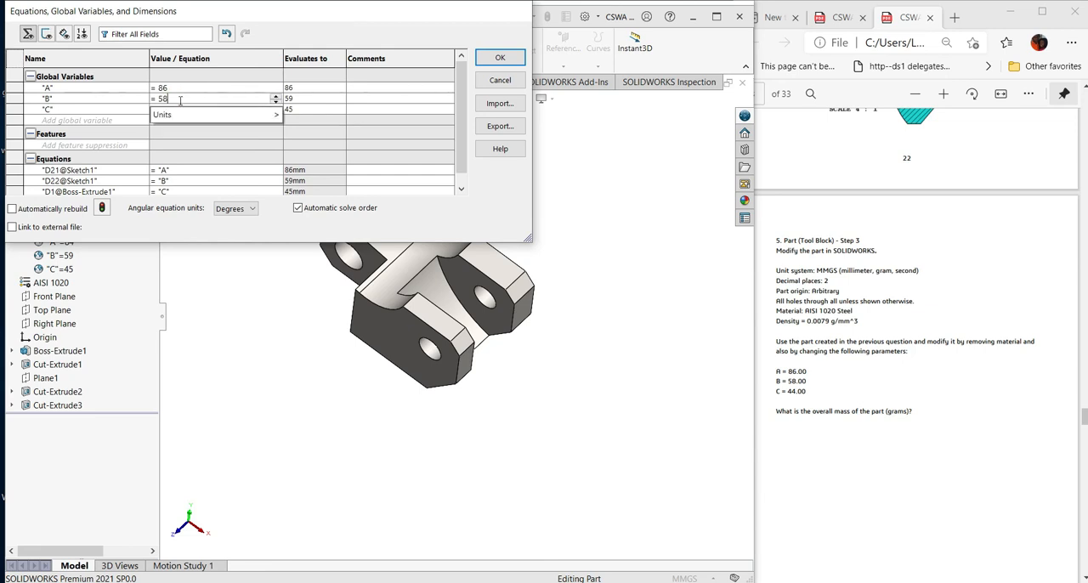
key(Tab)
click(180, 108)
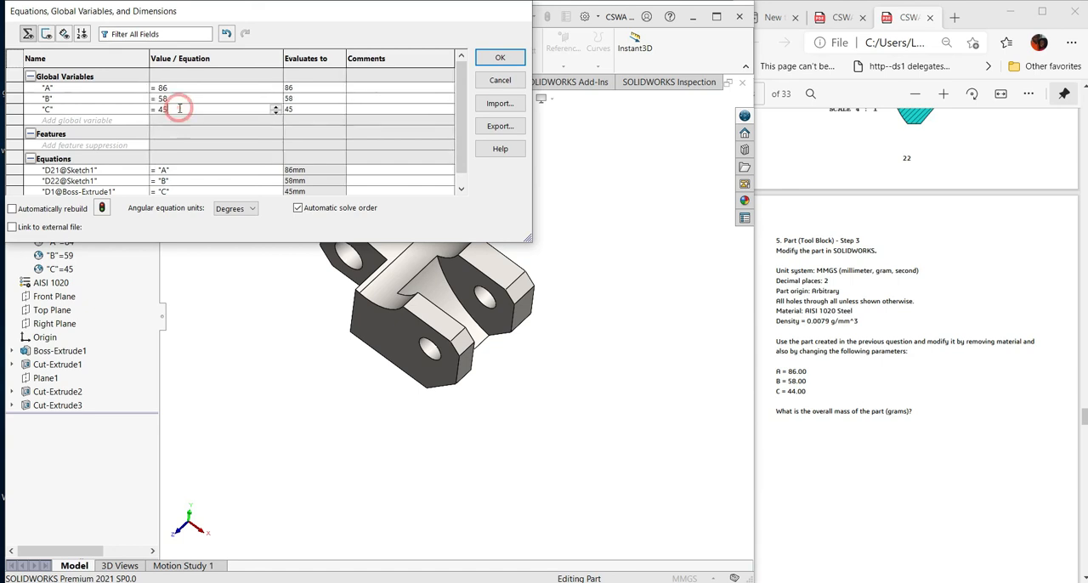
key(BackSpace)
text(4)
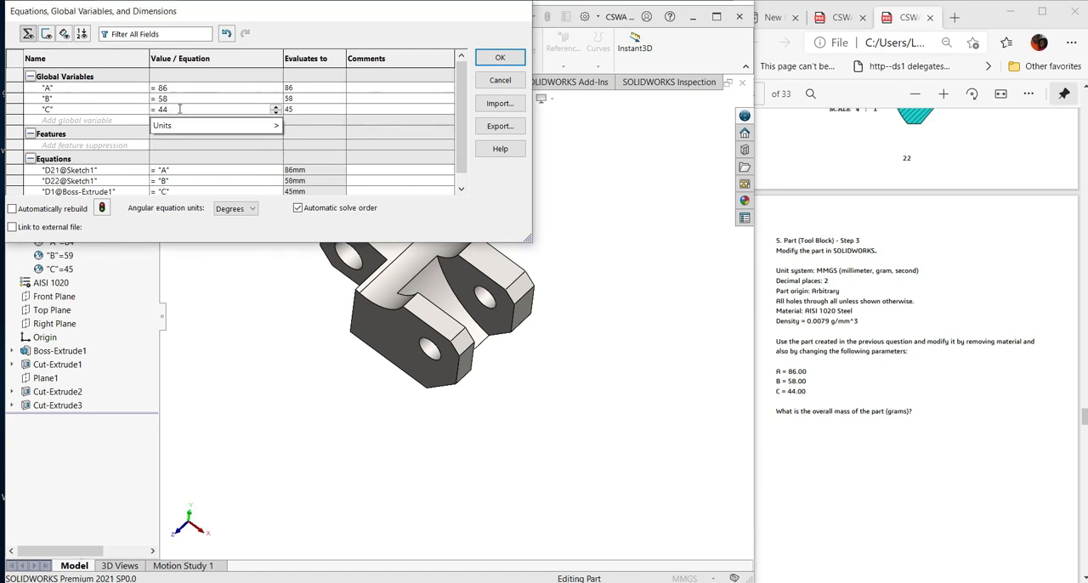
key(Tab)
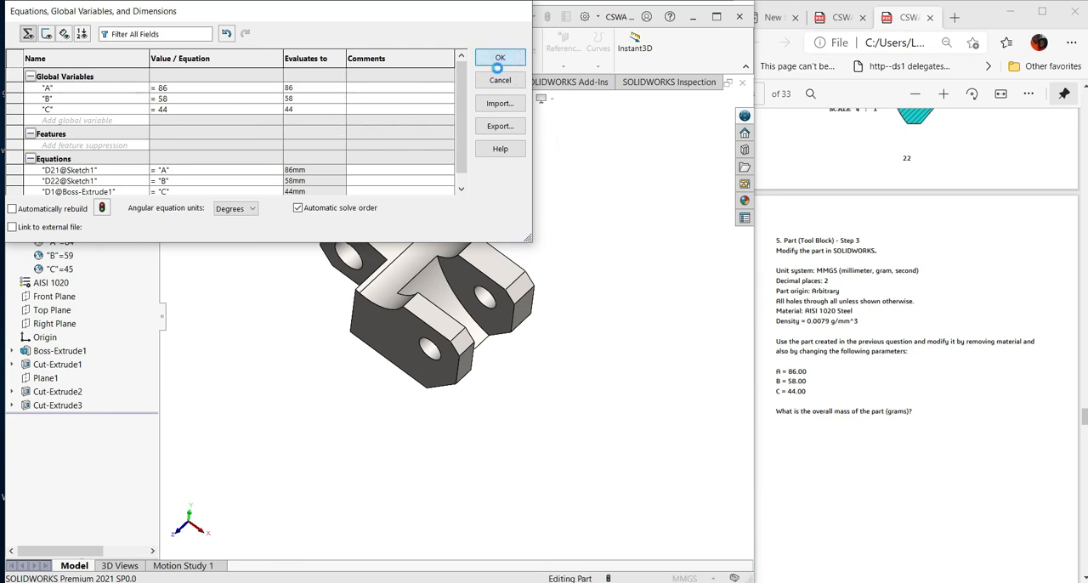
click(500, 59)
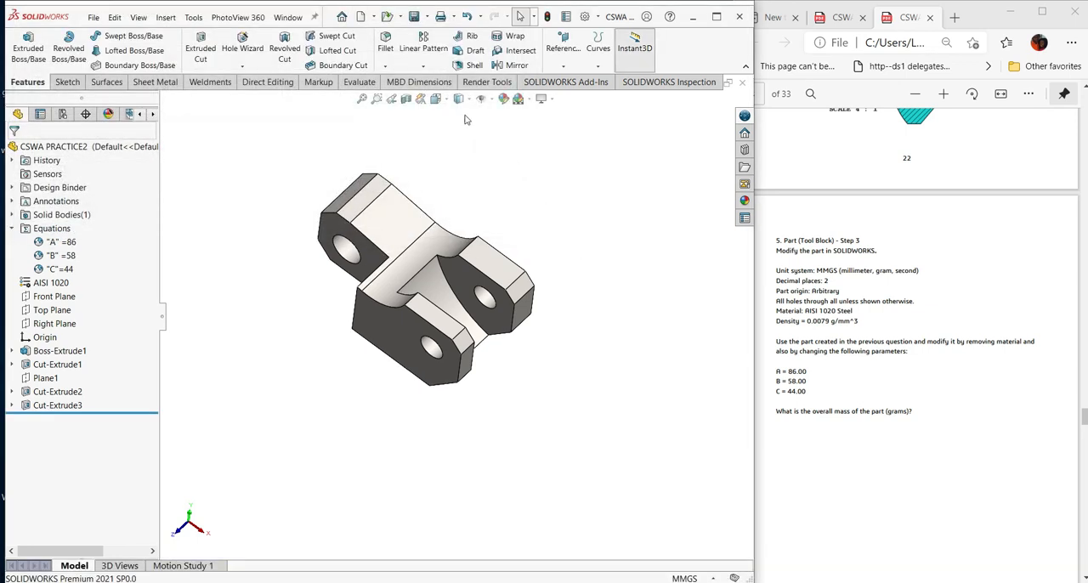
- Rebuild the part with the updated global variables and check its shape from another angle
click(549, 17)
click(549, 17)
middle_drag(562, 346, 474, 255)
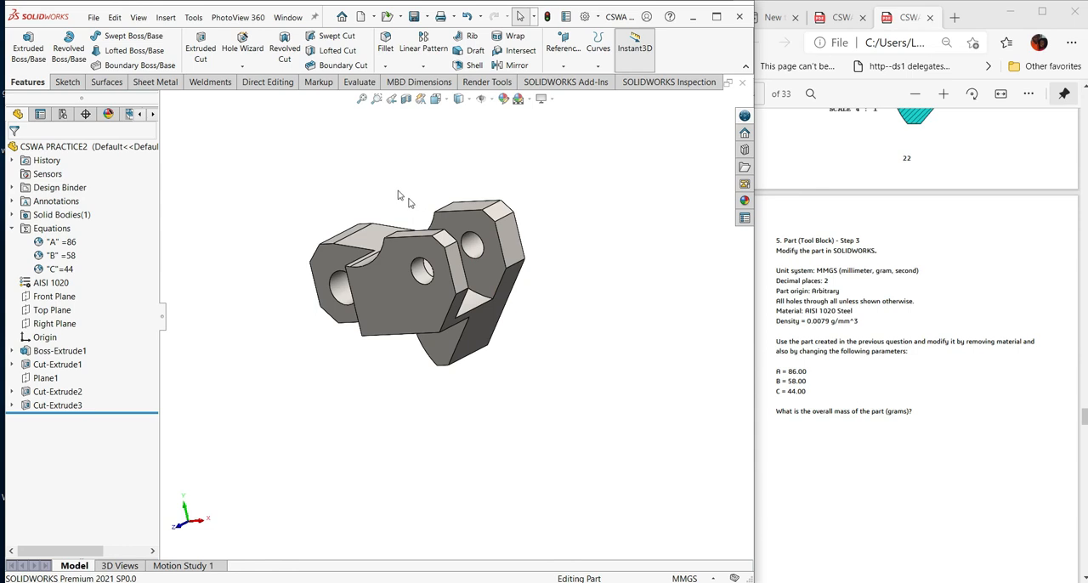
click(547, 17)
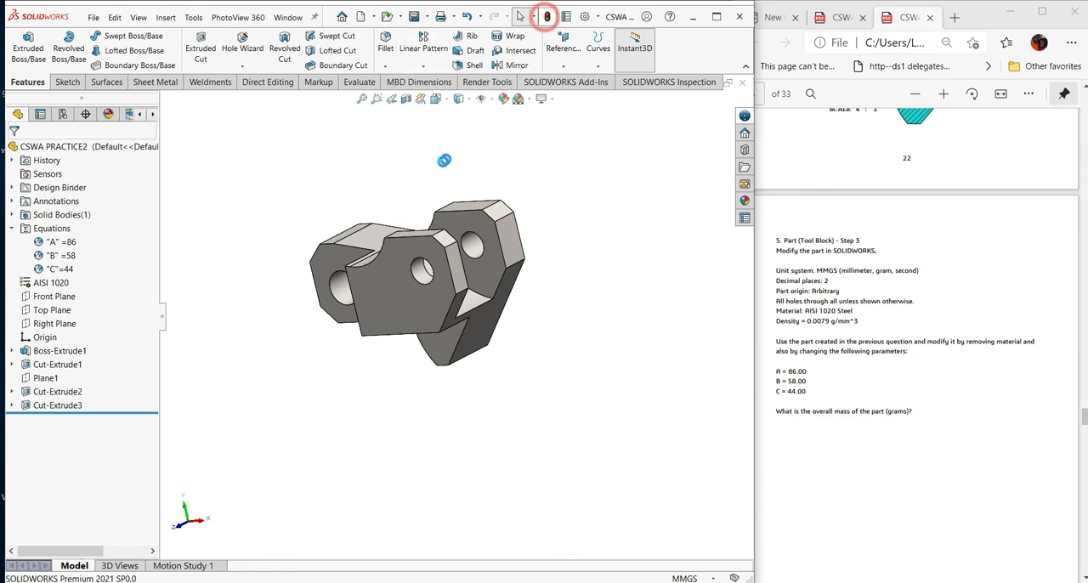
- Evaluate the part's mass properties, compare the mass with the Question 5 entry in the answer key, and close the results
click(359, 82)
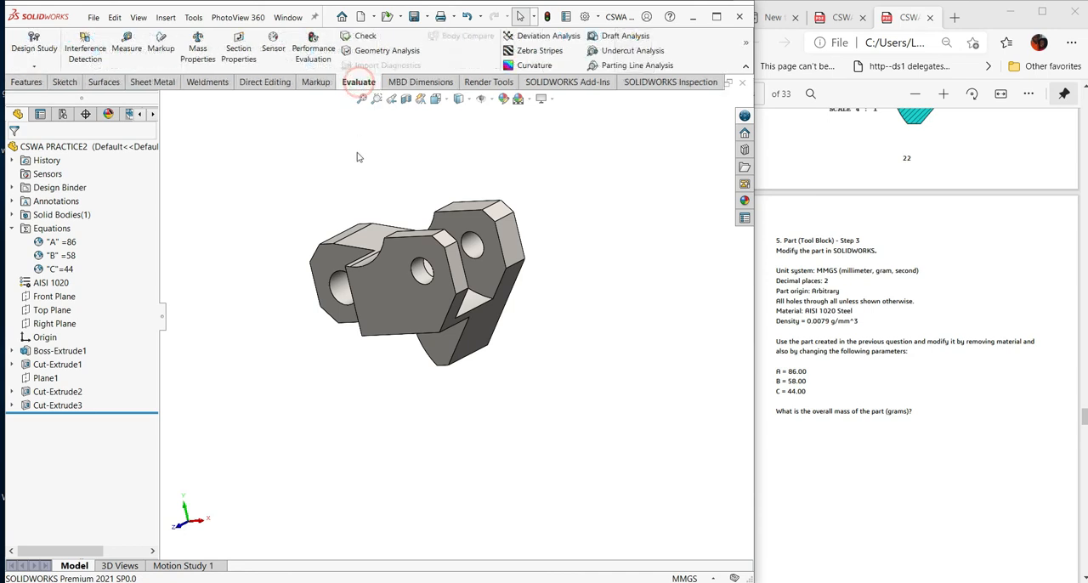
click(198, 50)
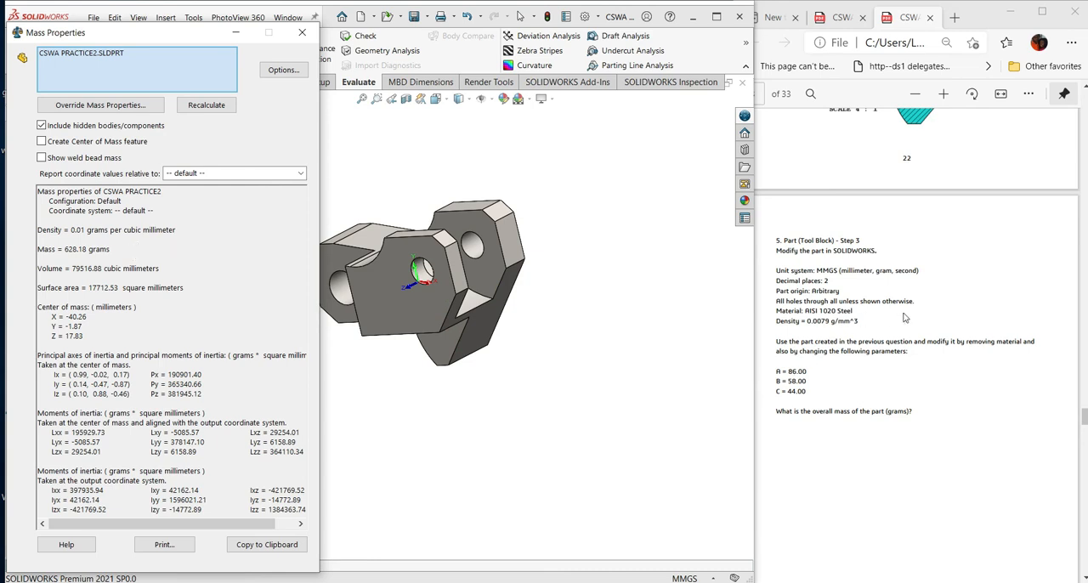
scroll(904, 320, down, 10)
scroll(904, 320, down, 15)
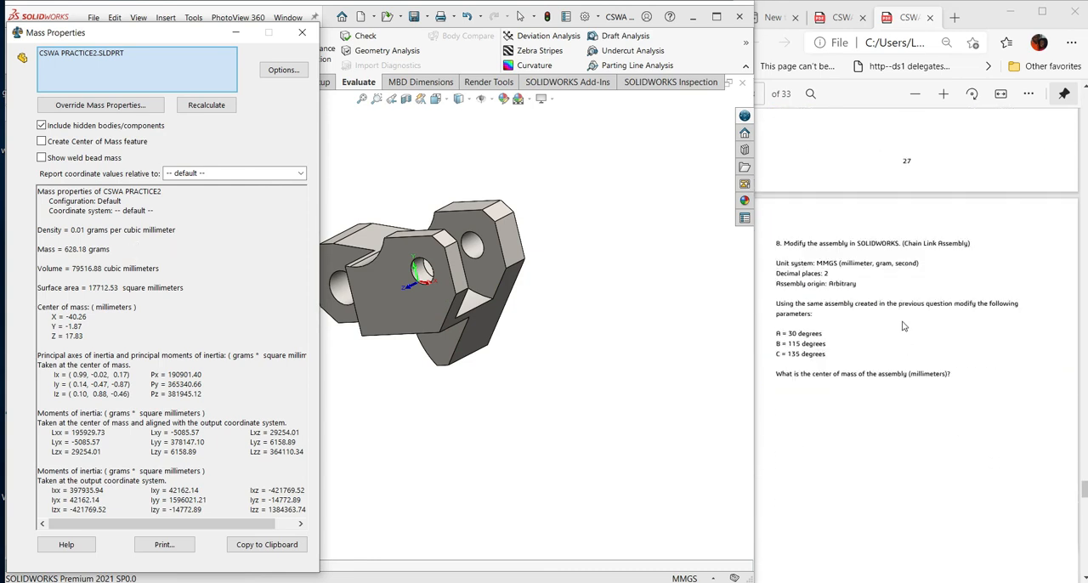
scroll(911, 344, up, 4)
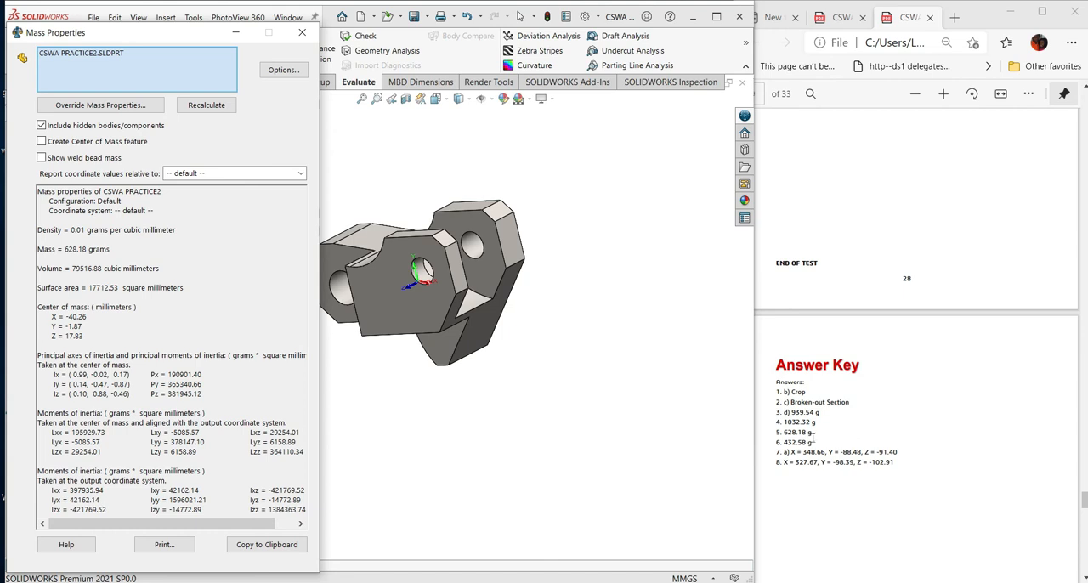
click(113, 254)
click(81, 255)
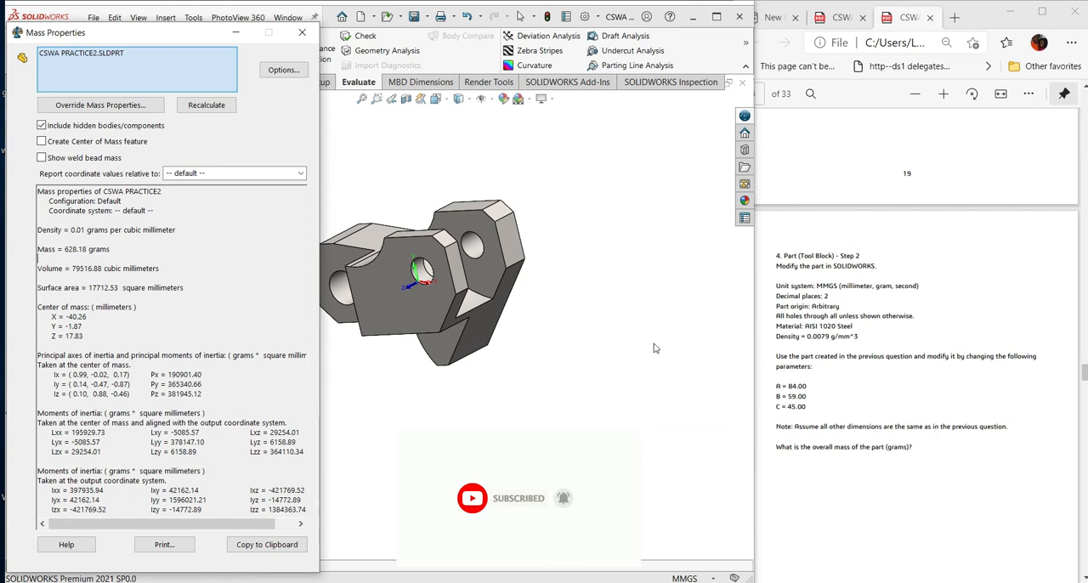
click(301, 36)
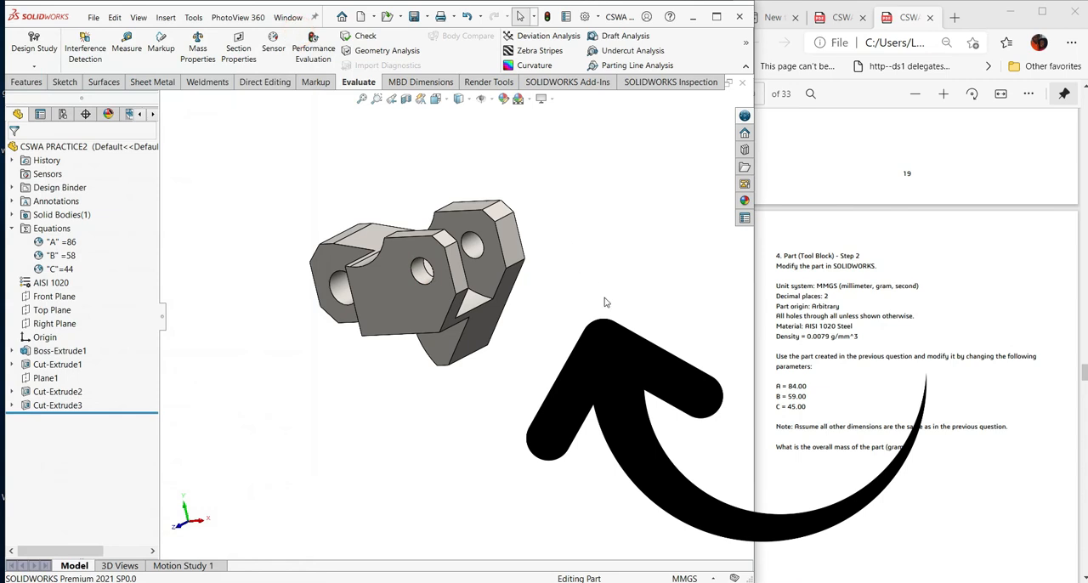